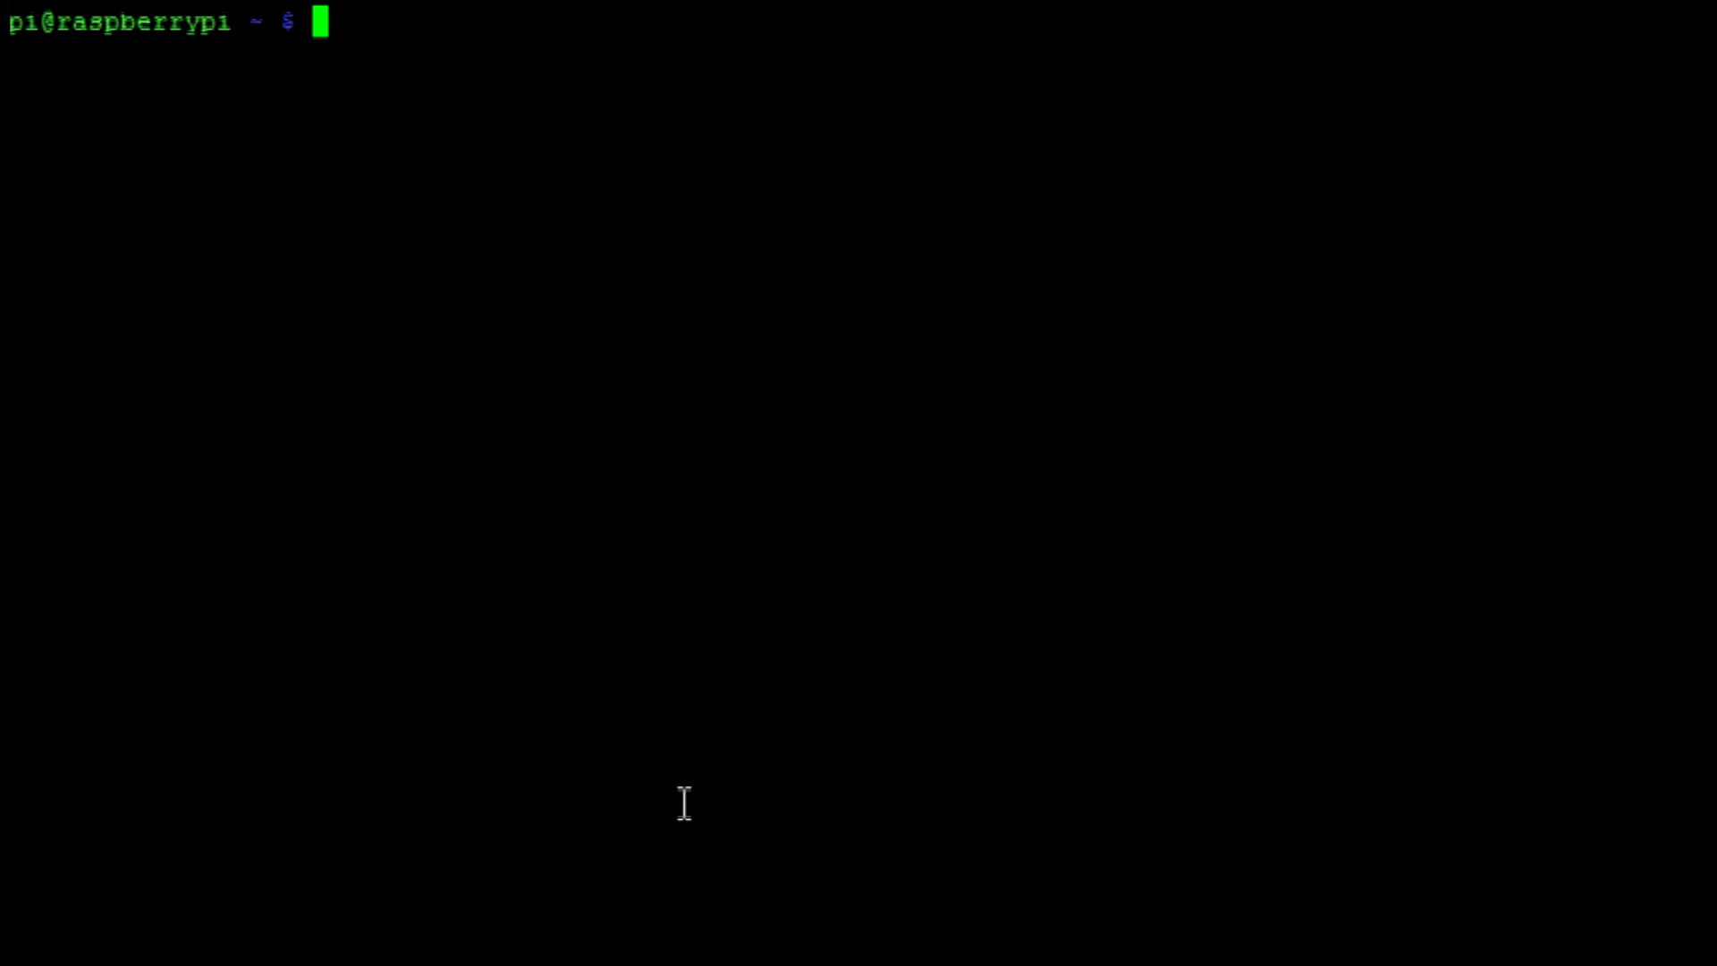
{"action": "type", "text": "sudo nano /etc/network/interfaces"}
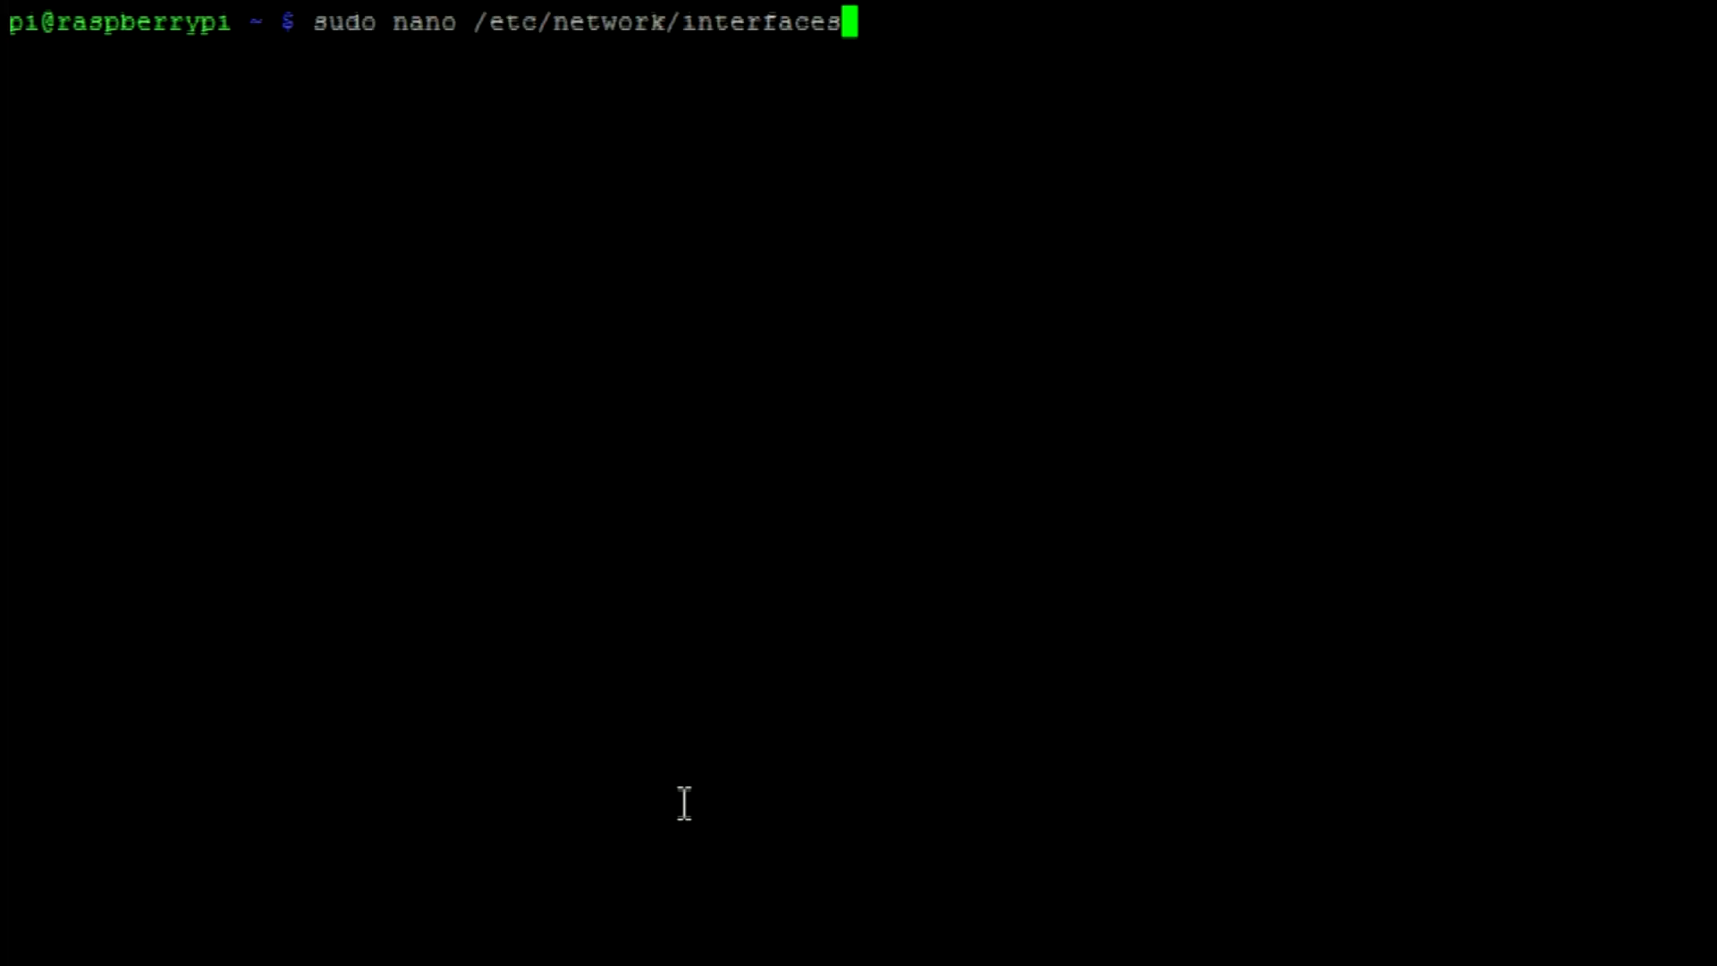
In /etc/network/interfaces, add static wlan0 address 192.168.42.1 and comment out the old wlan0 lines.
{"action": "key", "text": "Return"}
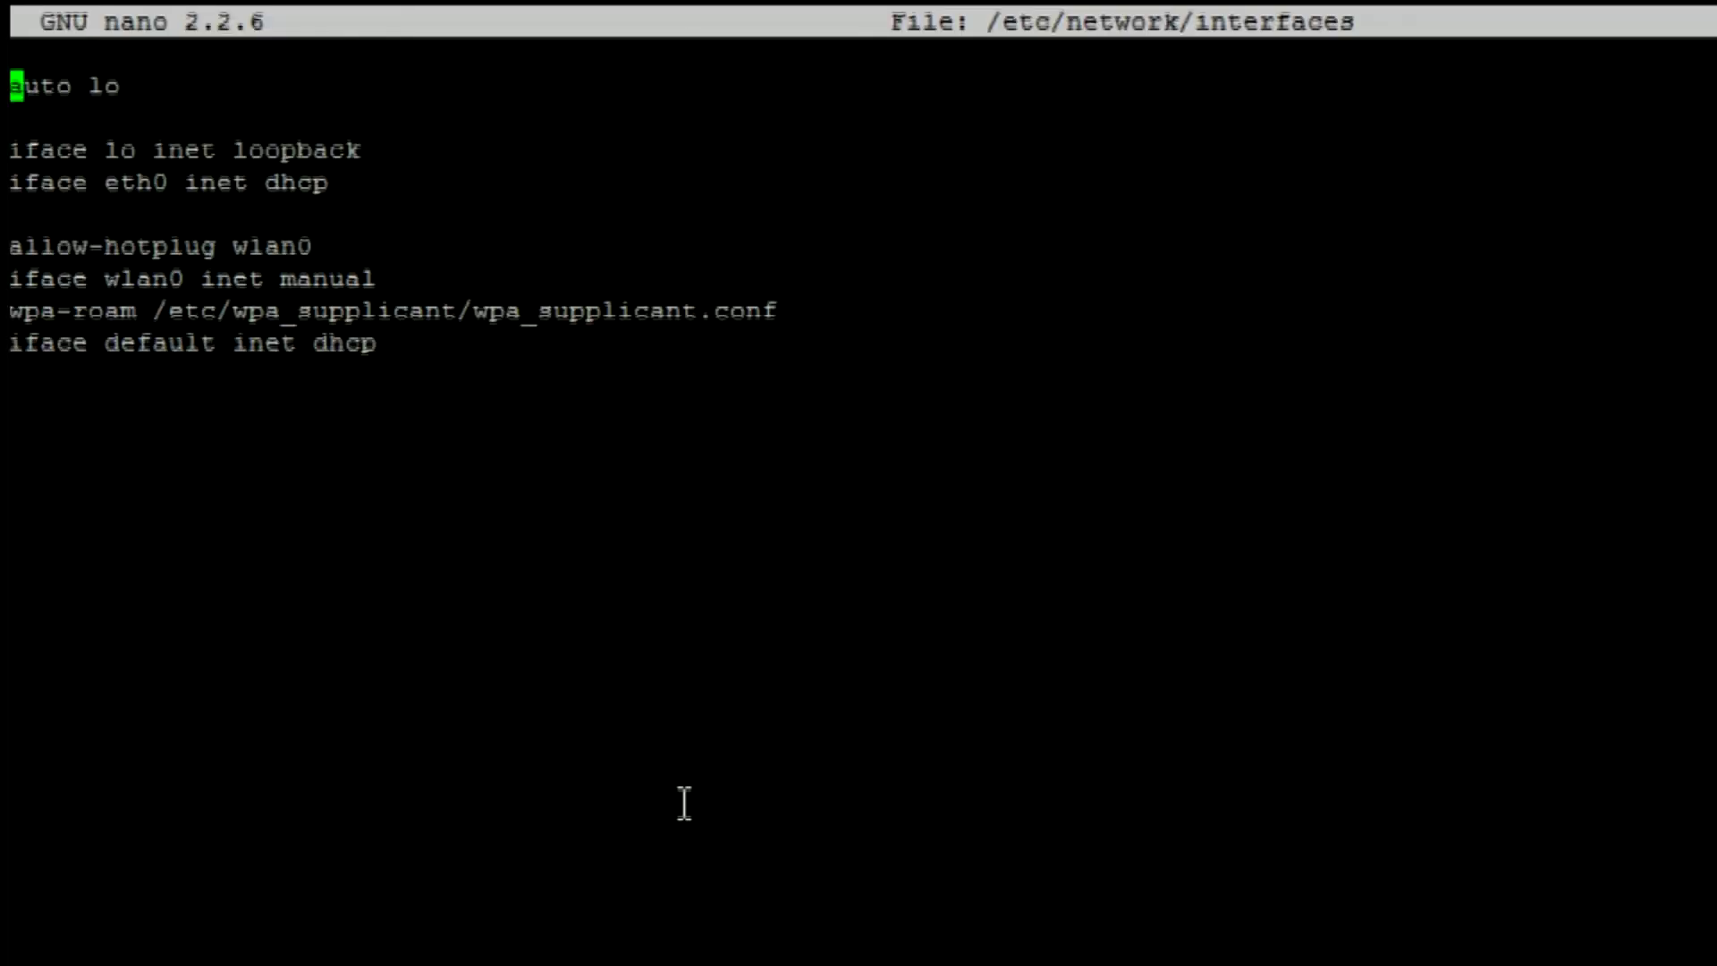
{"action": "key", "text": "Down"}
{"action": "key", "text": "Down"}
{"action": "key", "text": "Down"}
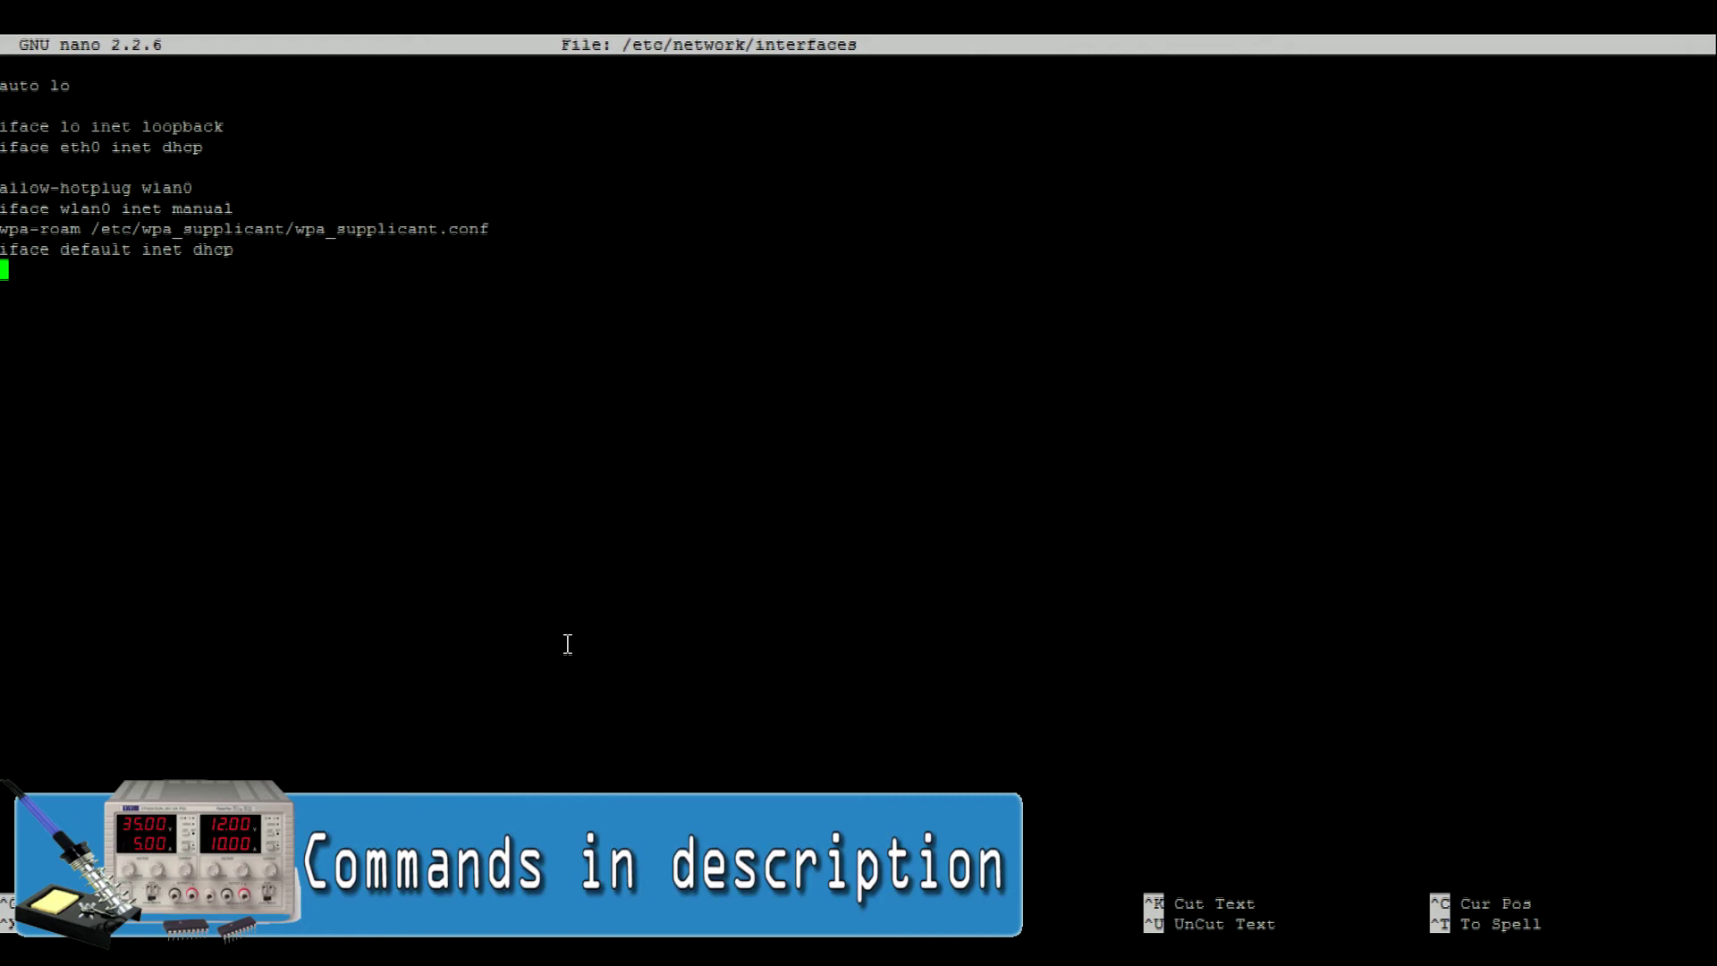
{"action": "type", "text": "iface wlan0 inet static address 192.168.42.1 netmask 255.255.255.0"}
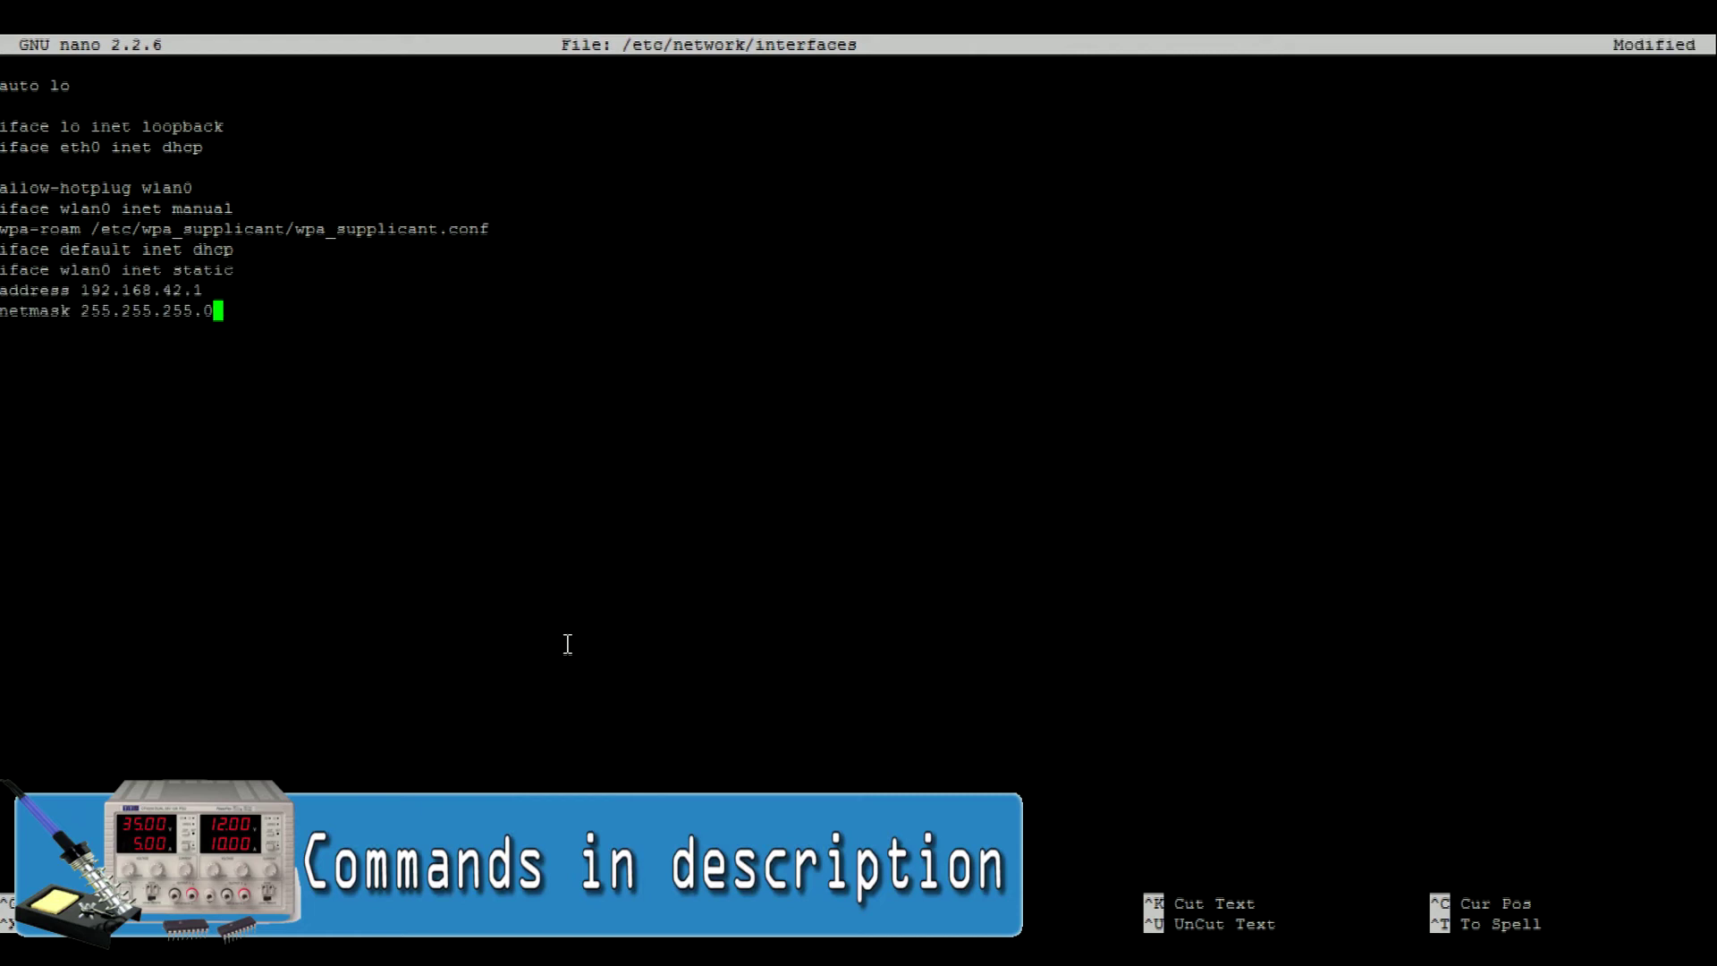
{"action": "key", "text": "Up"}
{"action": "key", "text": "Up"}
{"action": "key", "text": "Up"}
{"action": "key", "text": "Left"}
{"action": "key", "text": "Home"}
{"action": "type", "text": "#"}
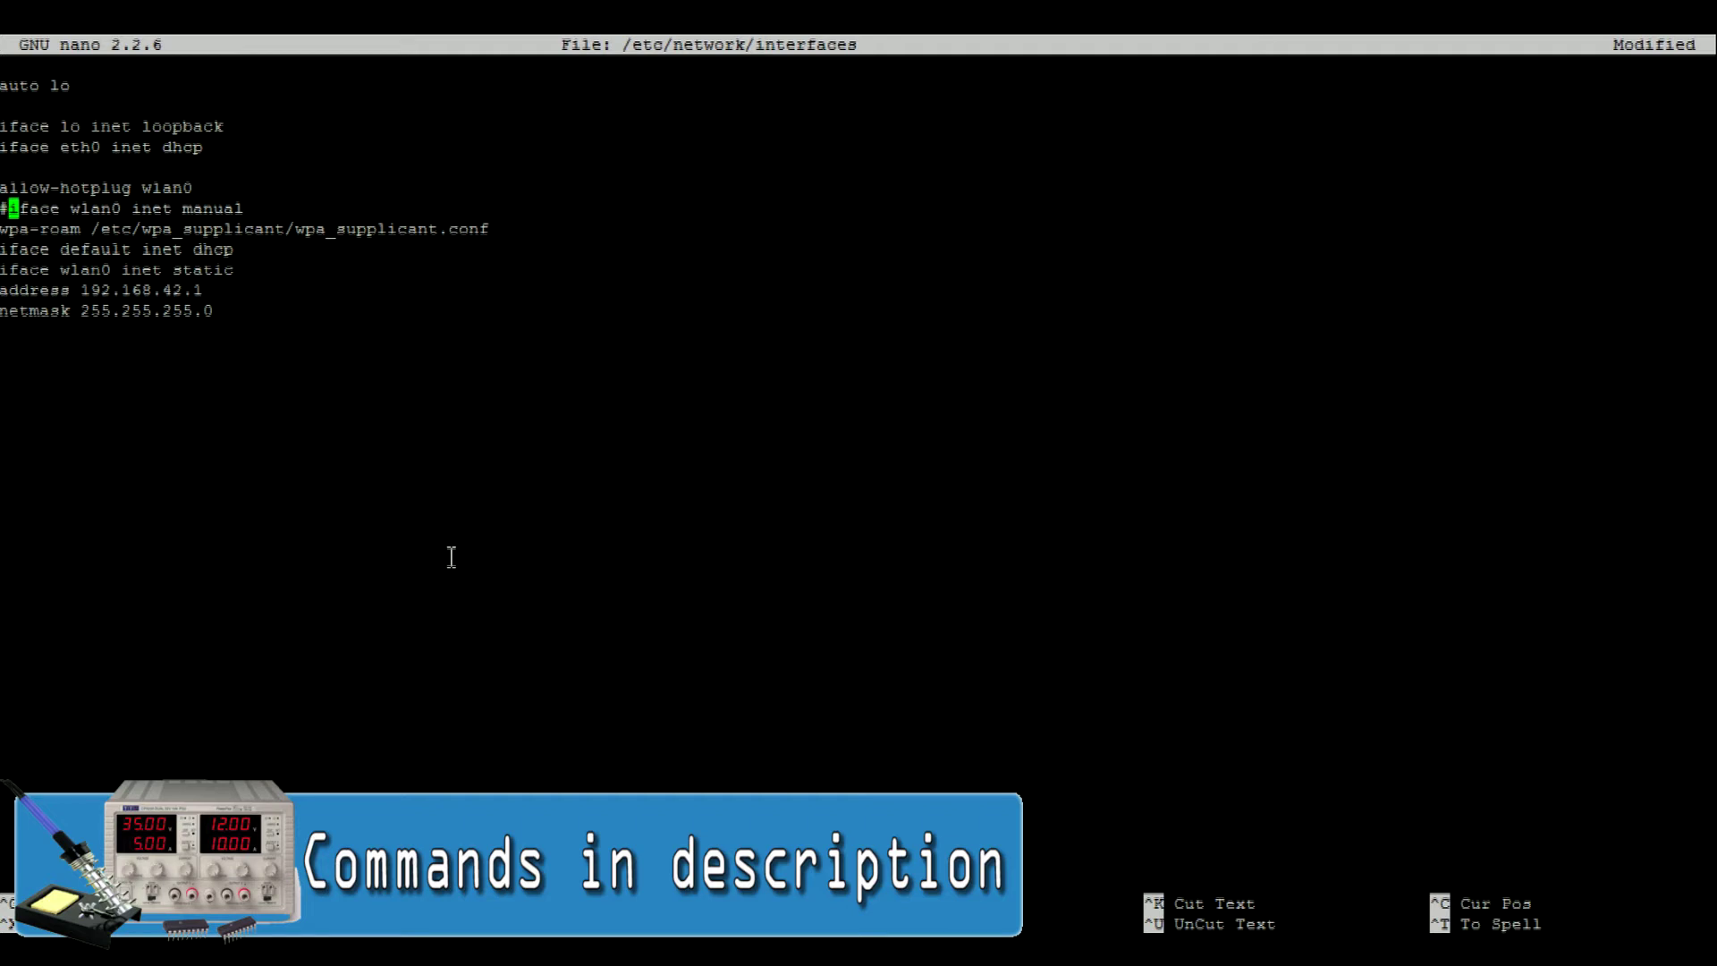
{"action": "key", "text": "Down"}
{"action": "key", "text": "Left"}
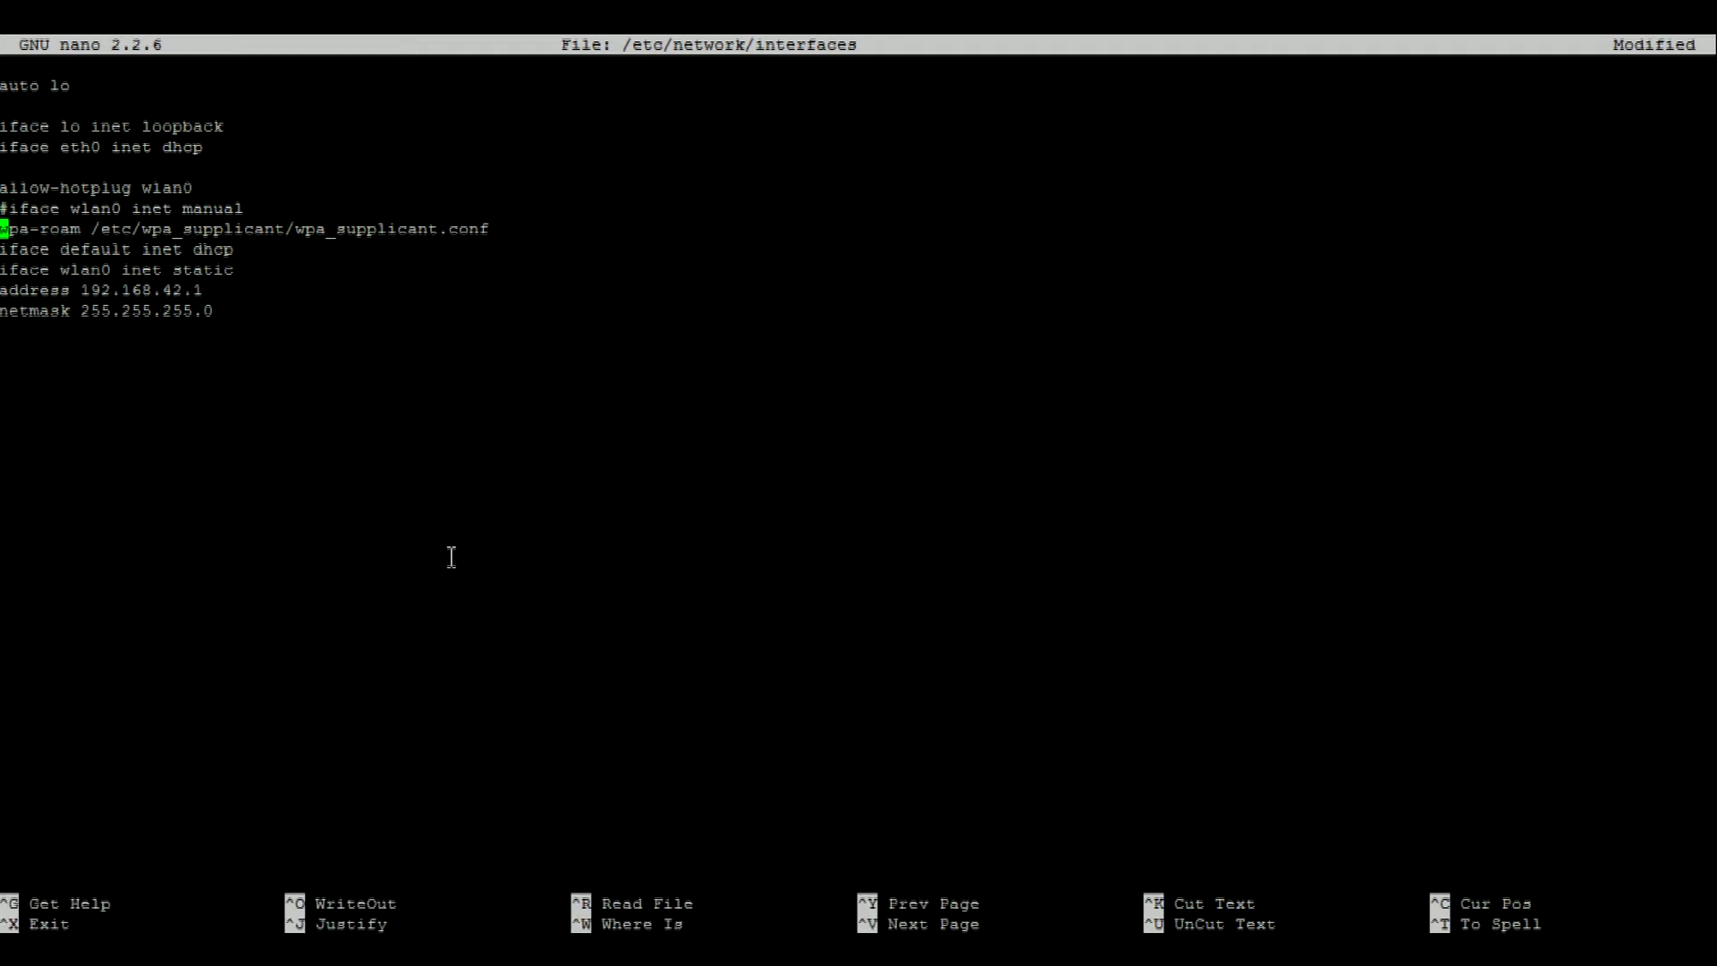
{"action": "type", "text": "#"}
{"action": "key", "text": "Down"}
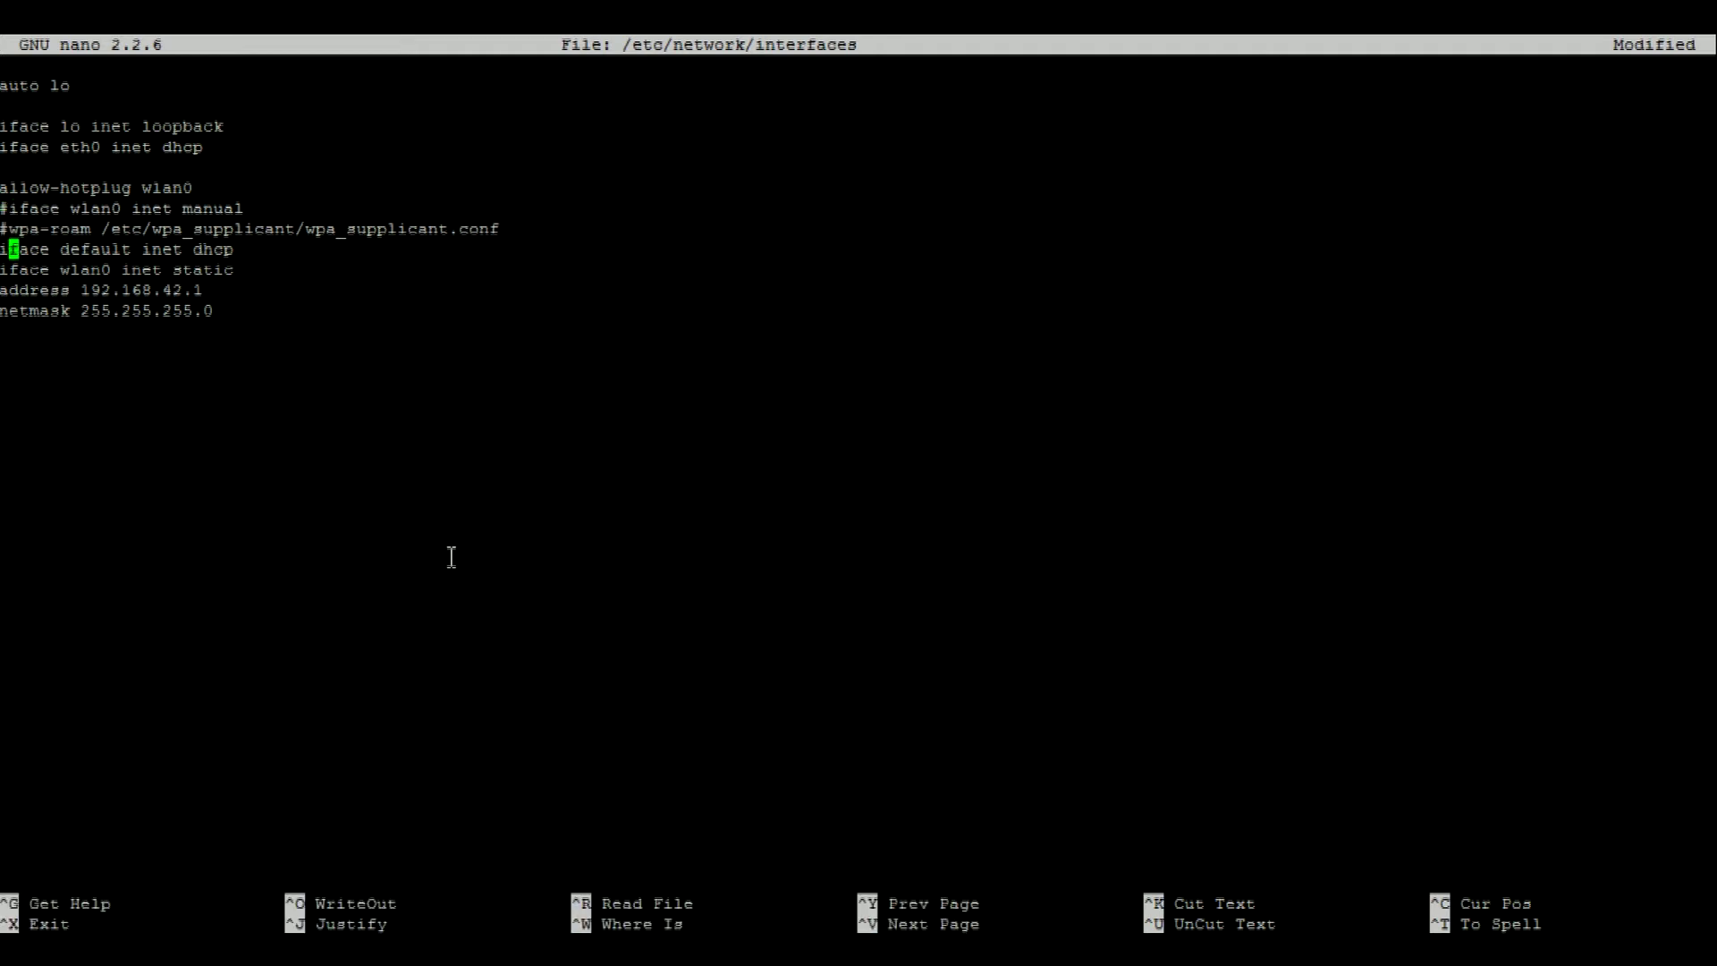
{"action": "key", "text": "Down"}
{"action": "key", "text": "Left"}
{"action": "type", "text": "#"}
Save the edited interfaces file and exit nano back to the shell prompt.
{"action": "key", "text": "ctrl+c"}
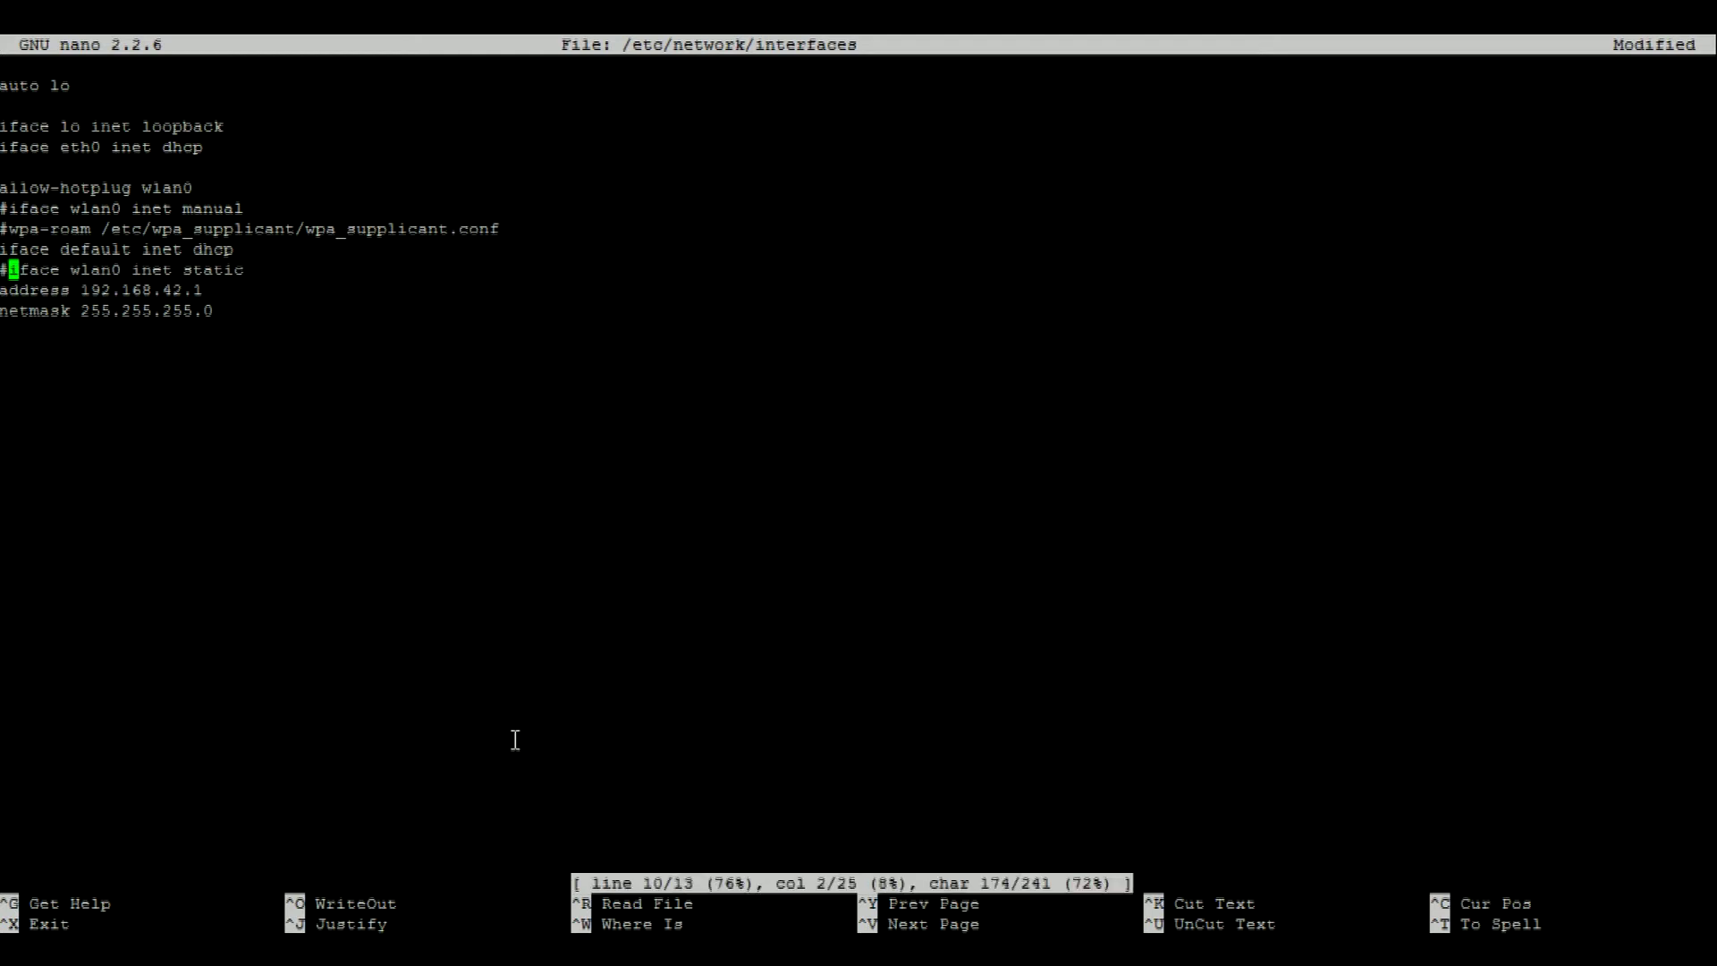
{"action": "key", "text": "ctrl+x"}
{"action": "key", "text": "y"}
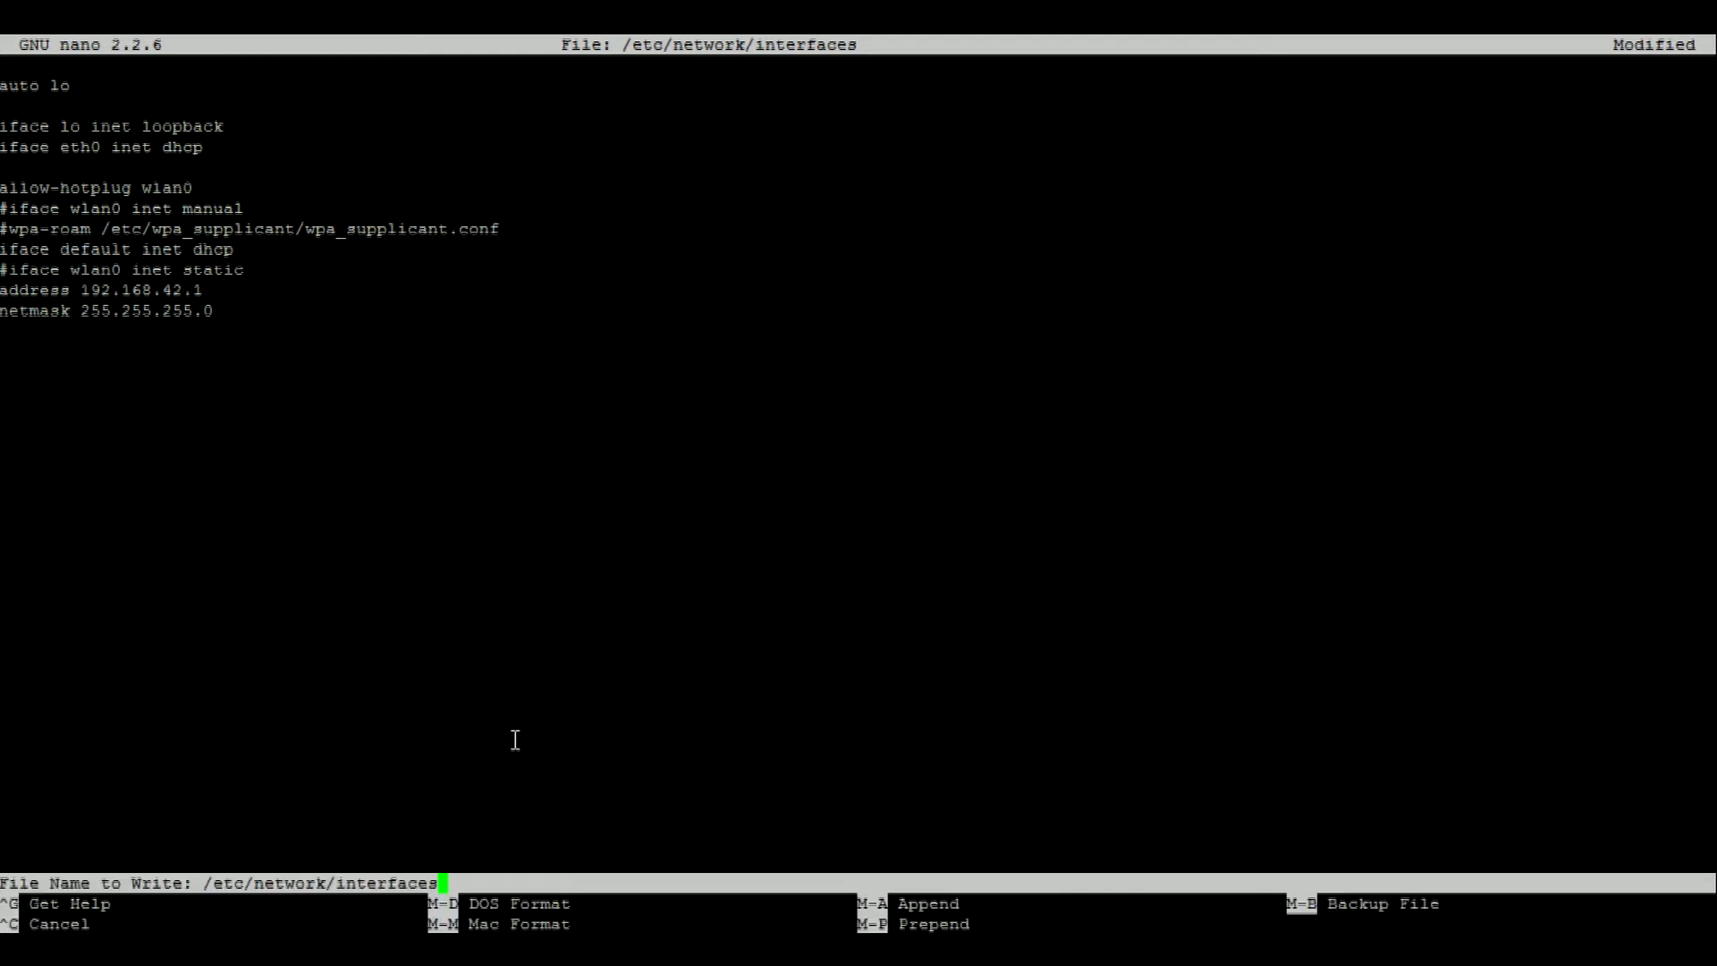
{"action": "key", "text": "Return"}
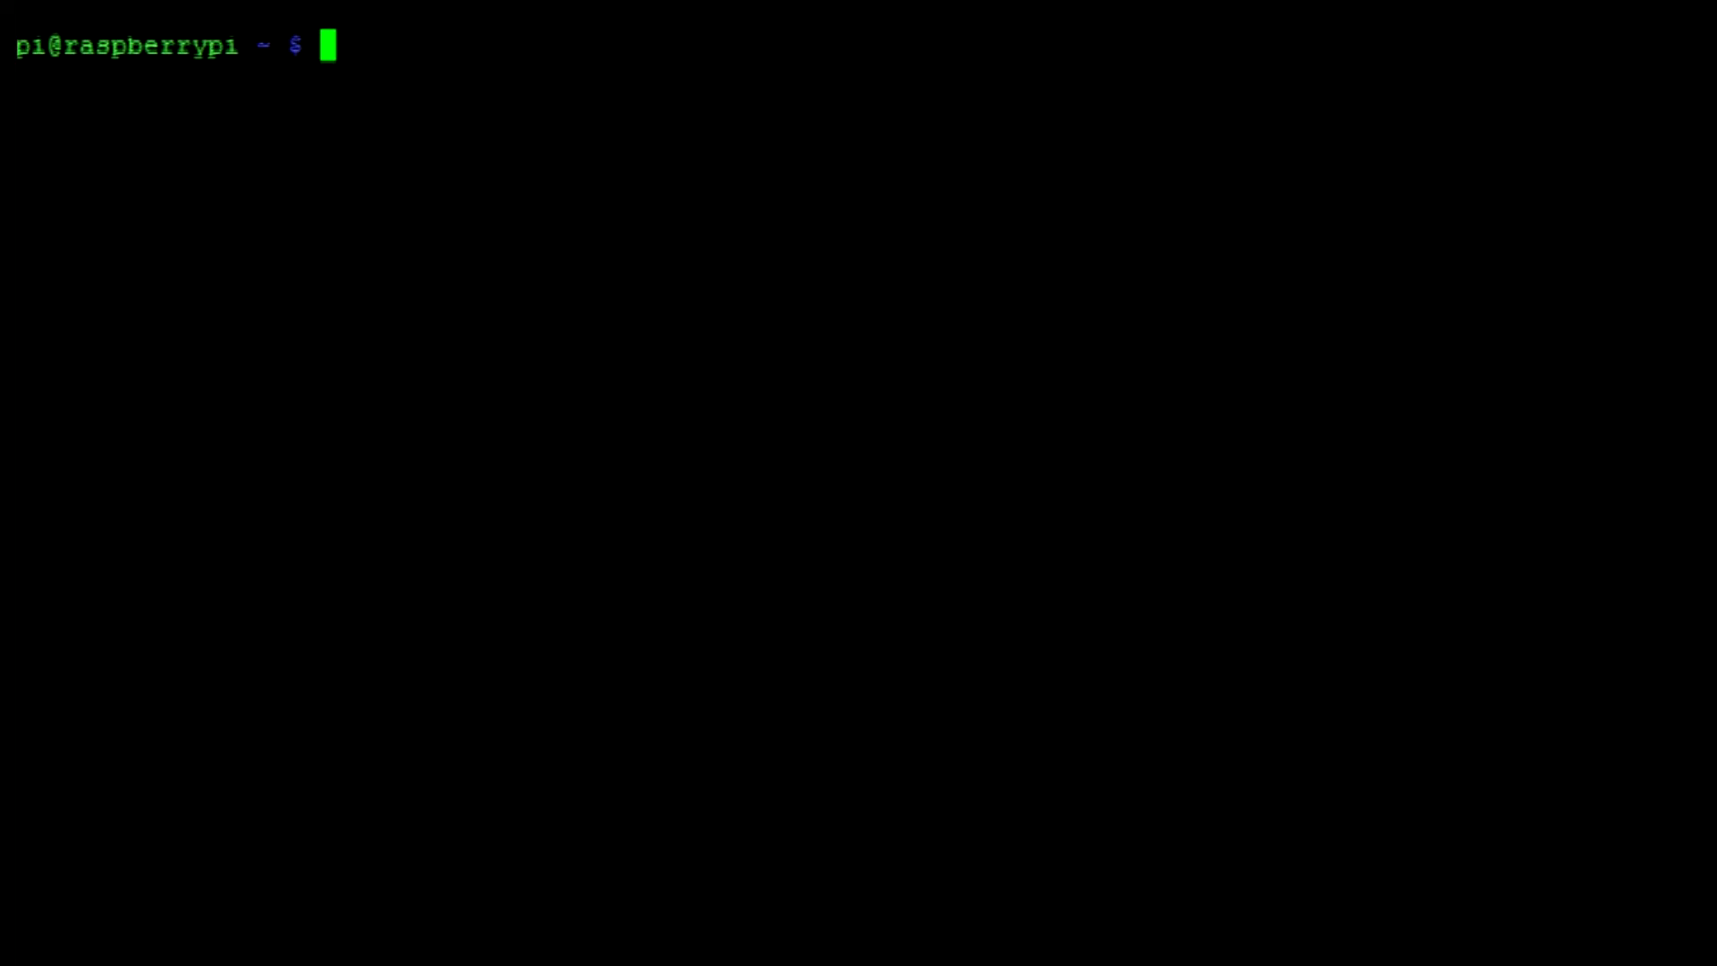
{"action": "type", "text": "sudo re"}
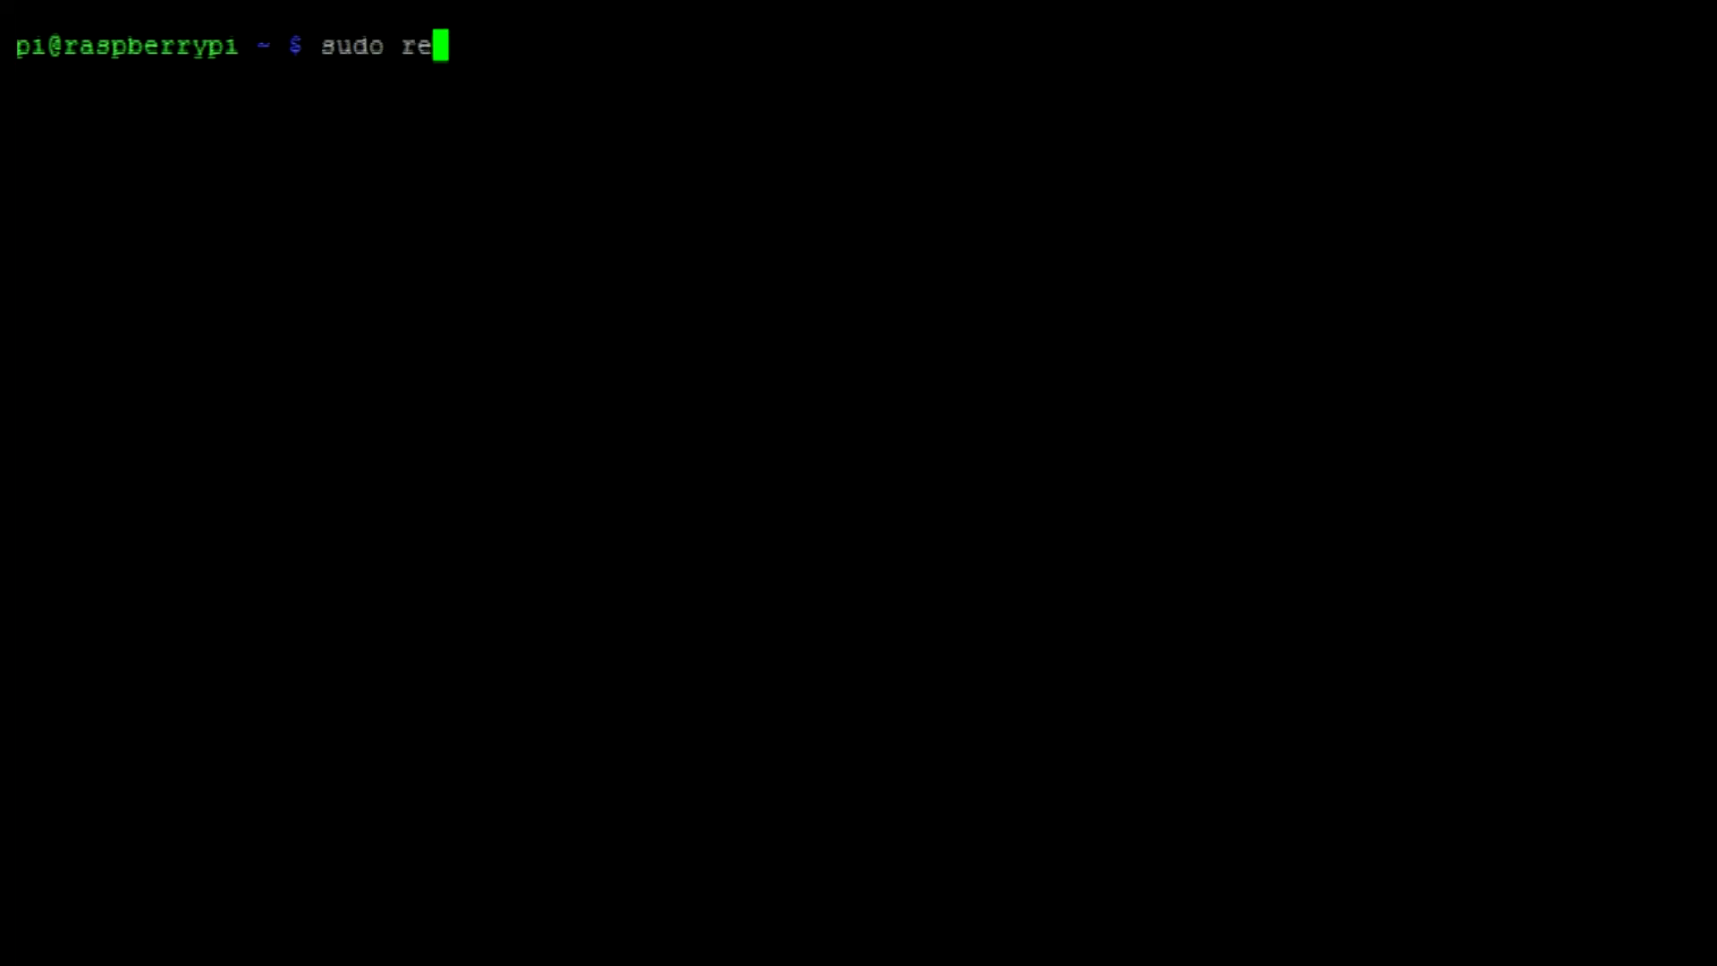
{"action": "type", "text": "boot"}
Reboot the Pi, then start installing the isc-dhcp-server package with apt-get.
{"action": "key", "text": "Return"}
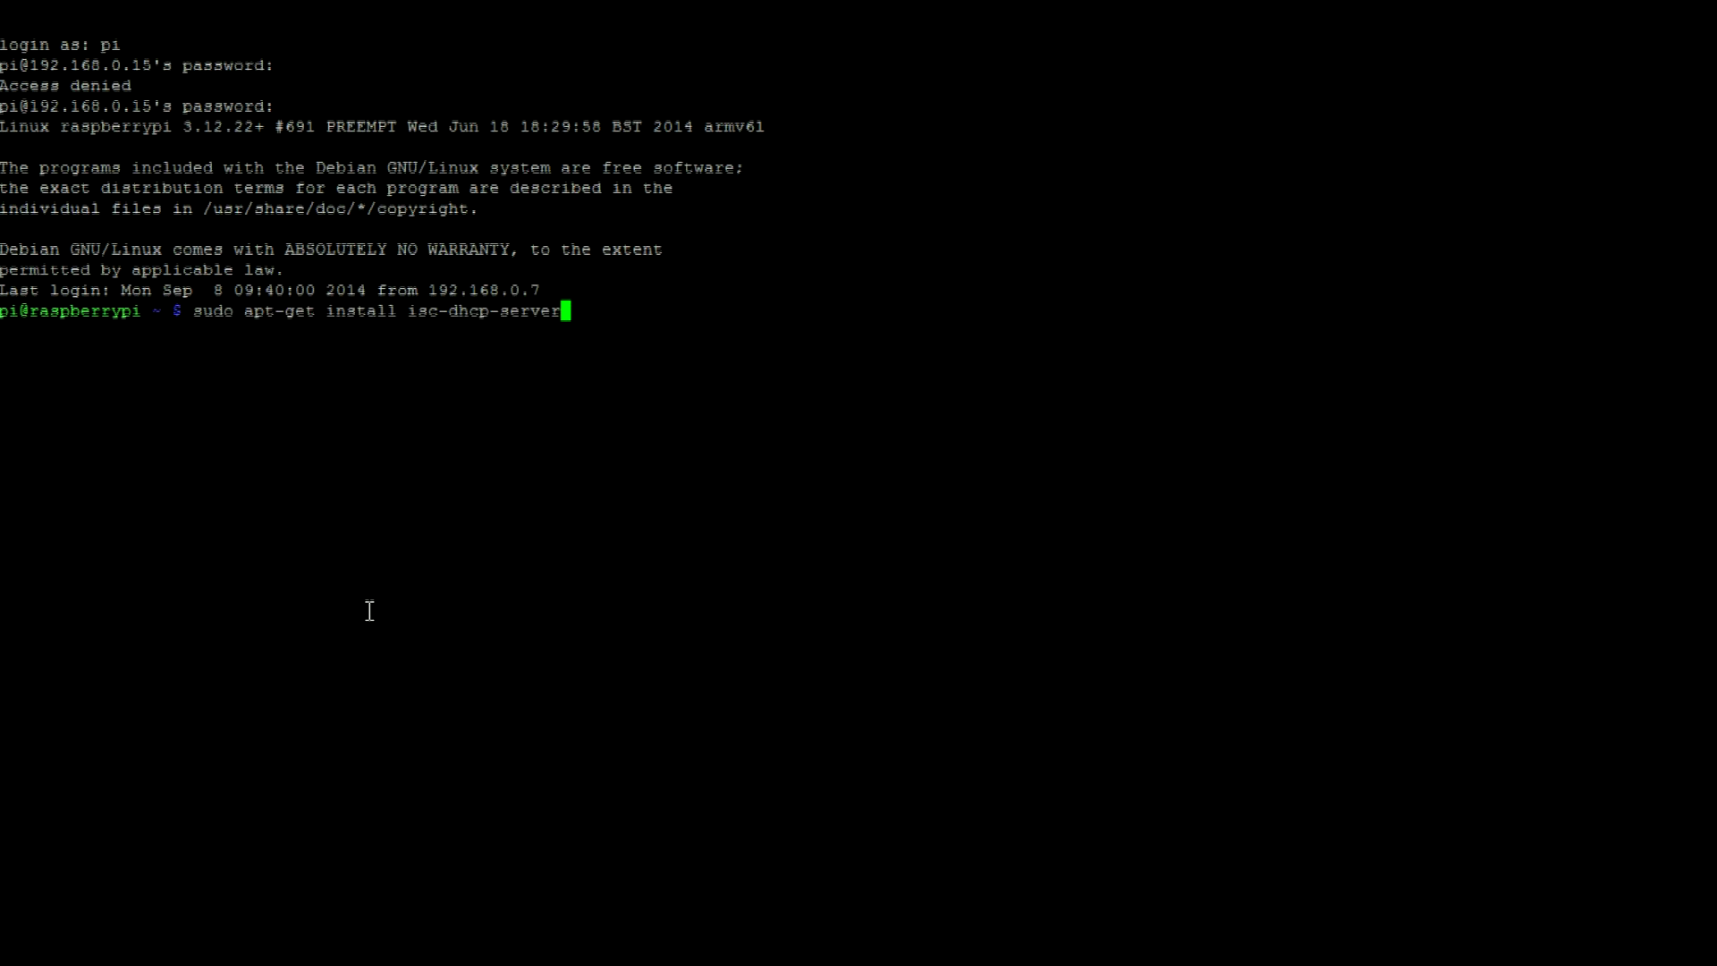
{"action": "key", "text": "Return"}
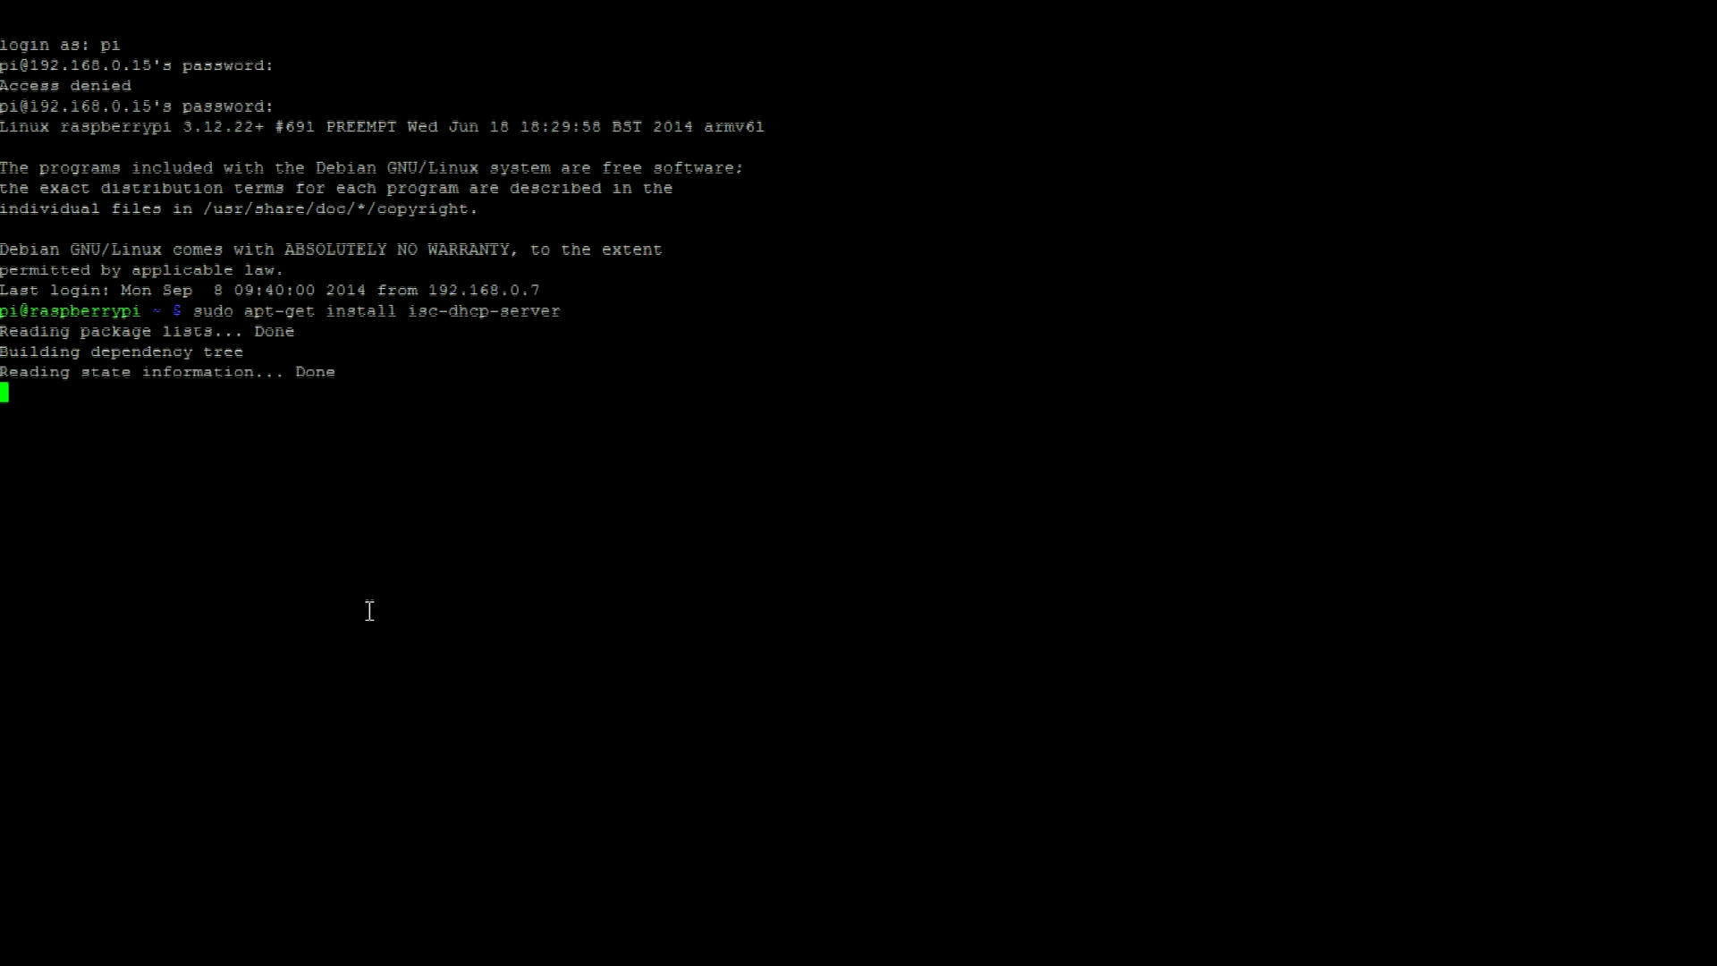
{"action": "type", "text": "sudo nano /etc/dhcp/dhcpd.conf"}
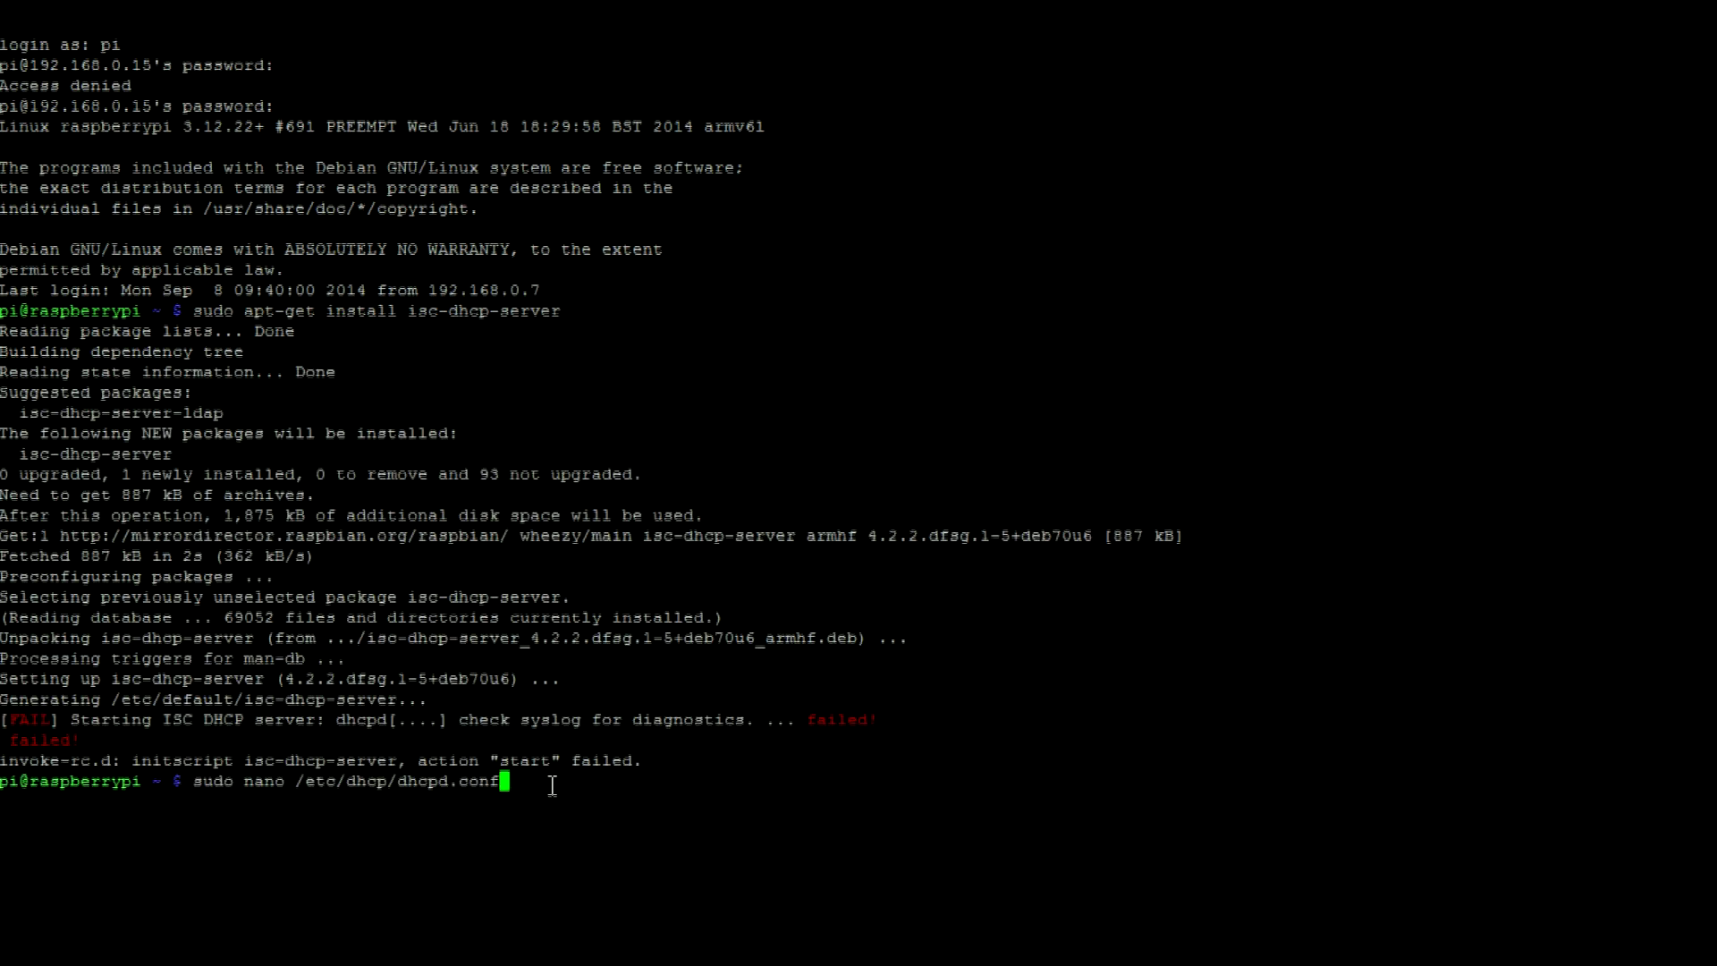
Open dhcpd.conf and comment out the example domain-name and domain-name-servers options.
{"action": "key", "text": "Return"}
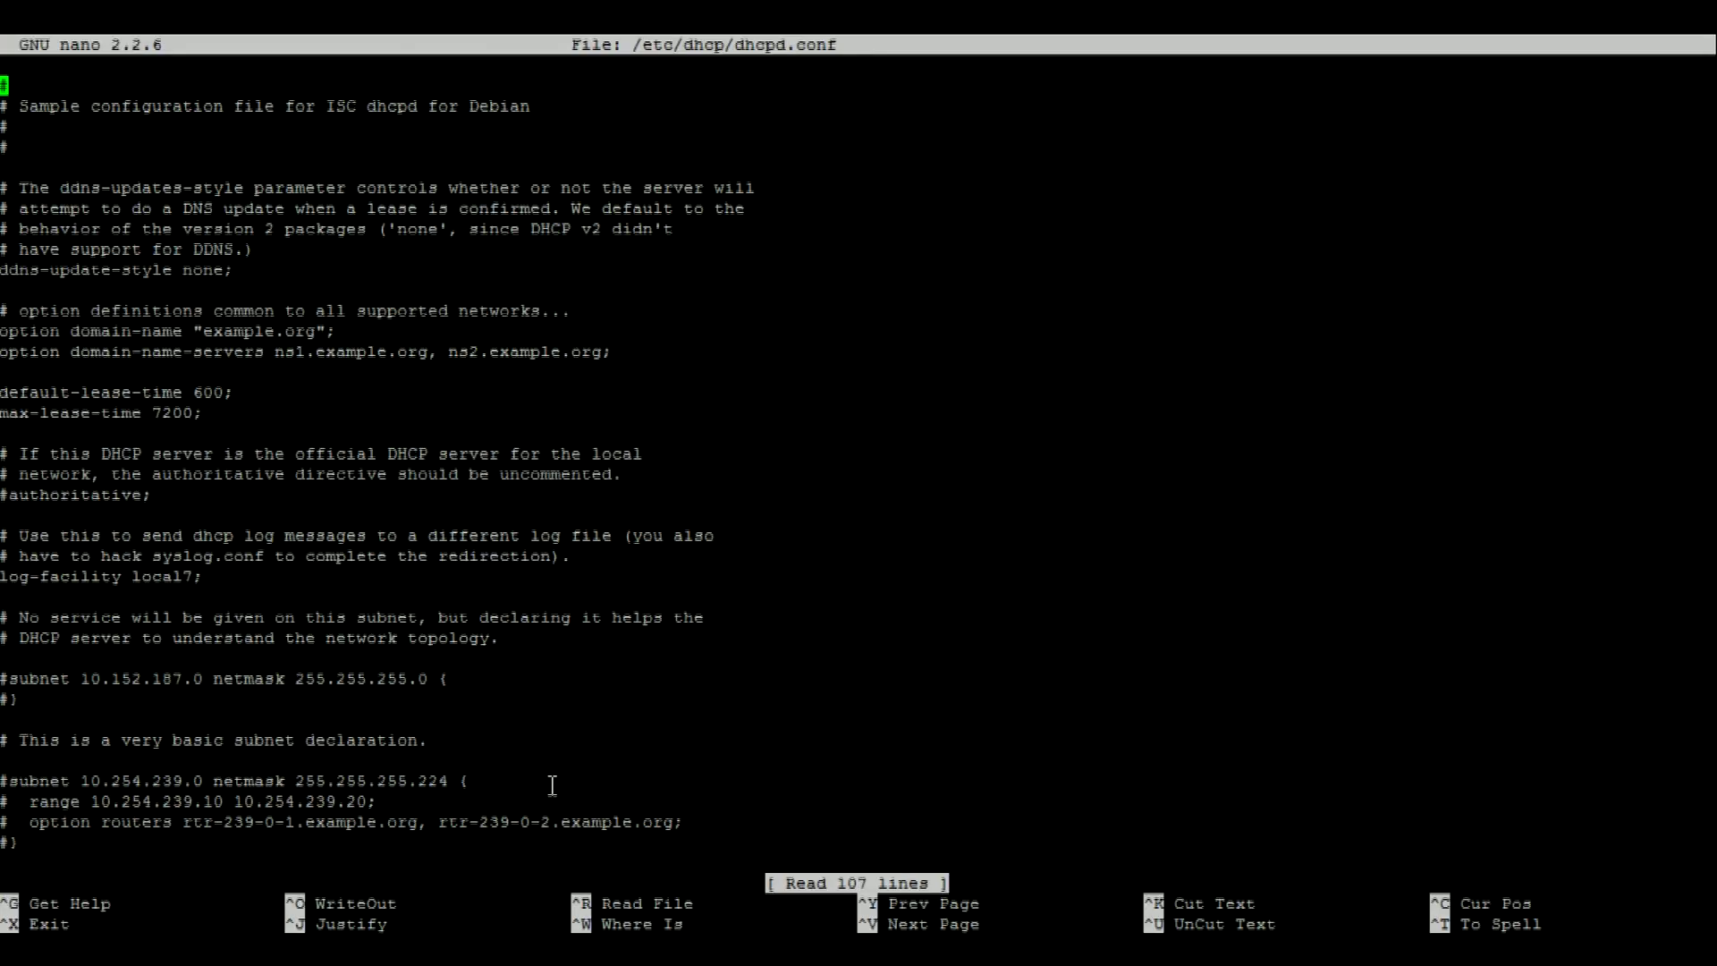
{"action": "key", "text": "Down"}
{"action": "key", "text": "Down"}
{"action": "key", "text": "Down"}
{"action": "key", "text": "Down"}
{"action": "key", "text": "Down"}
{"action": "key", "text": "Down"}
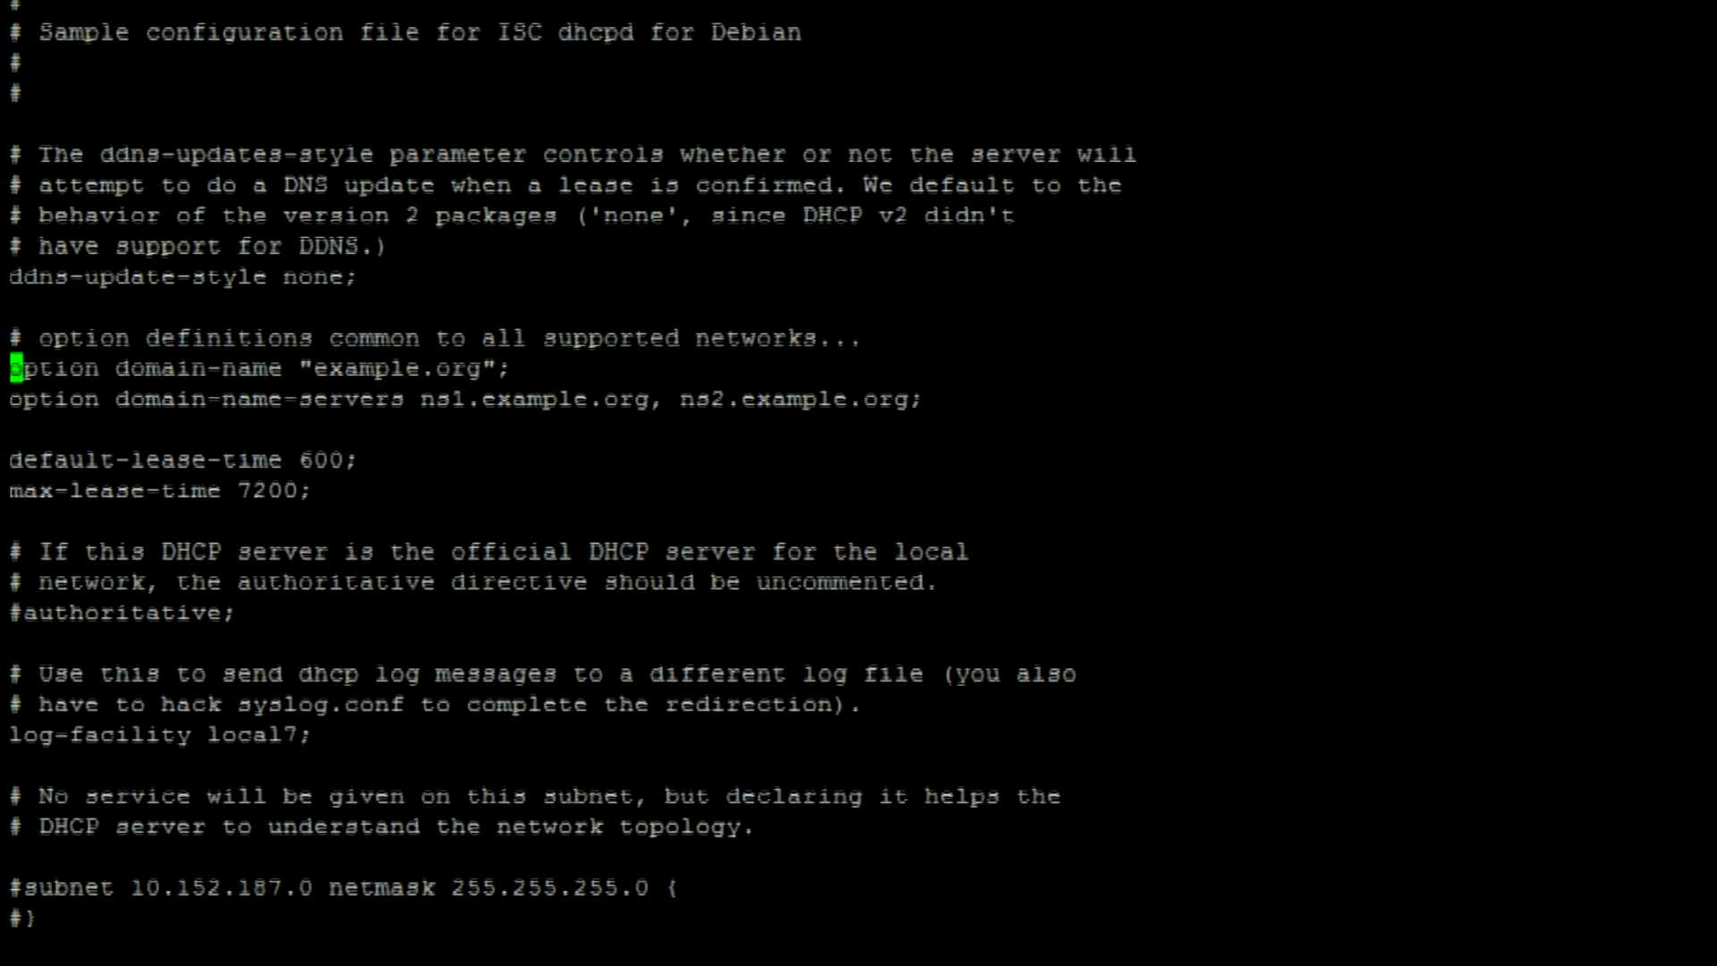
{"action": "type", "text": "#"}
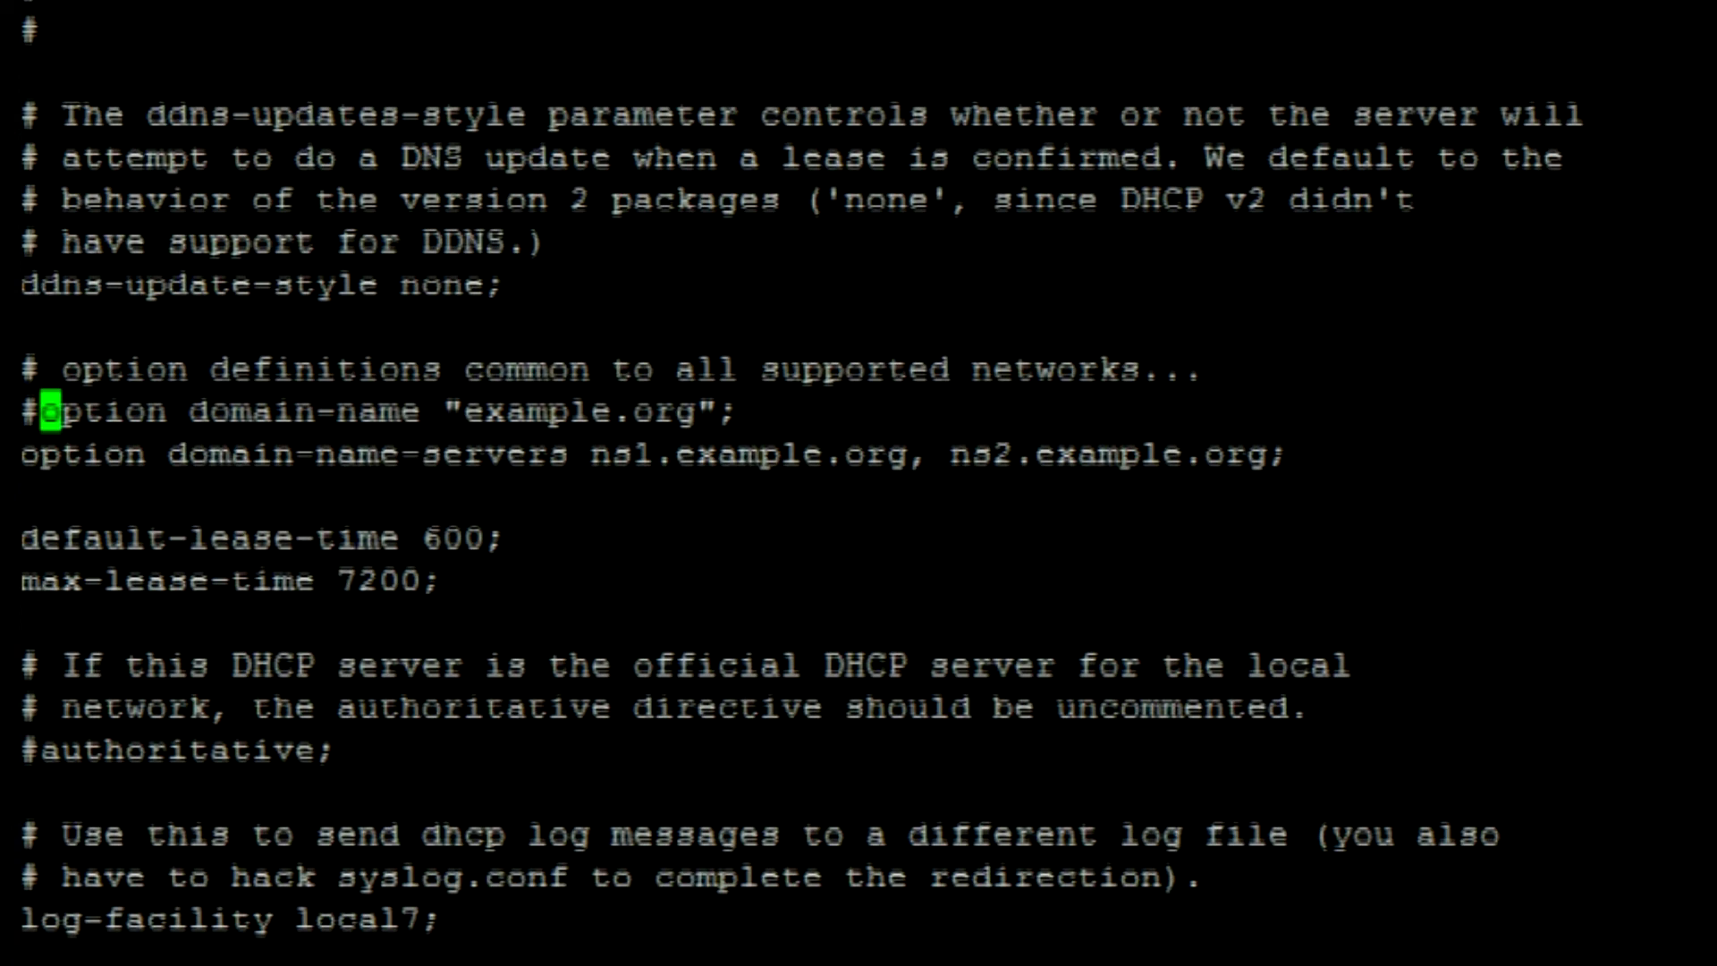
{"action": "key", "text": "Left"}
{"action": "key", "text": "Down"}
{"action": "type", "text": "#"}
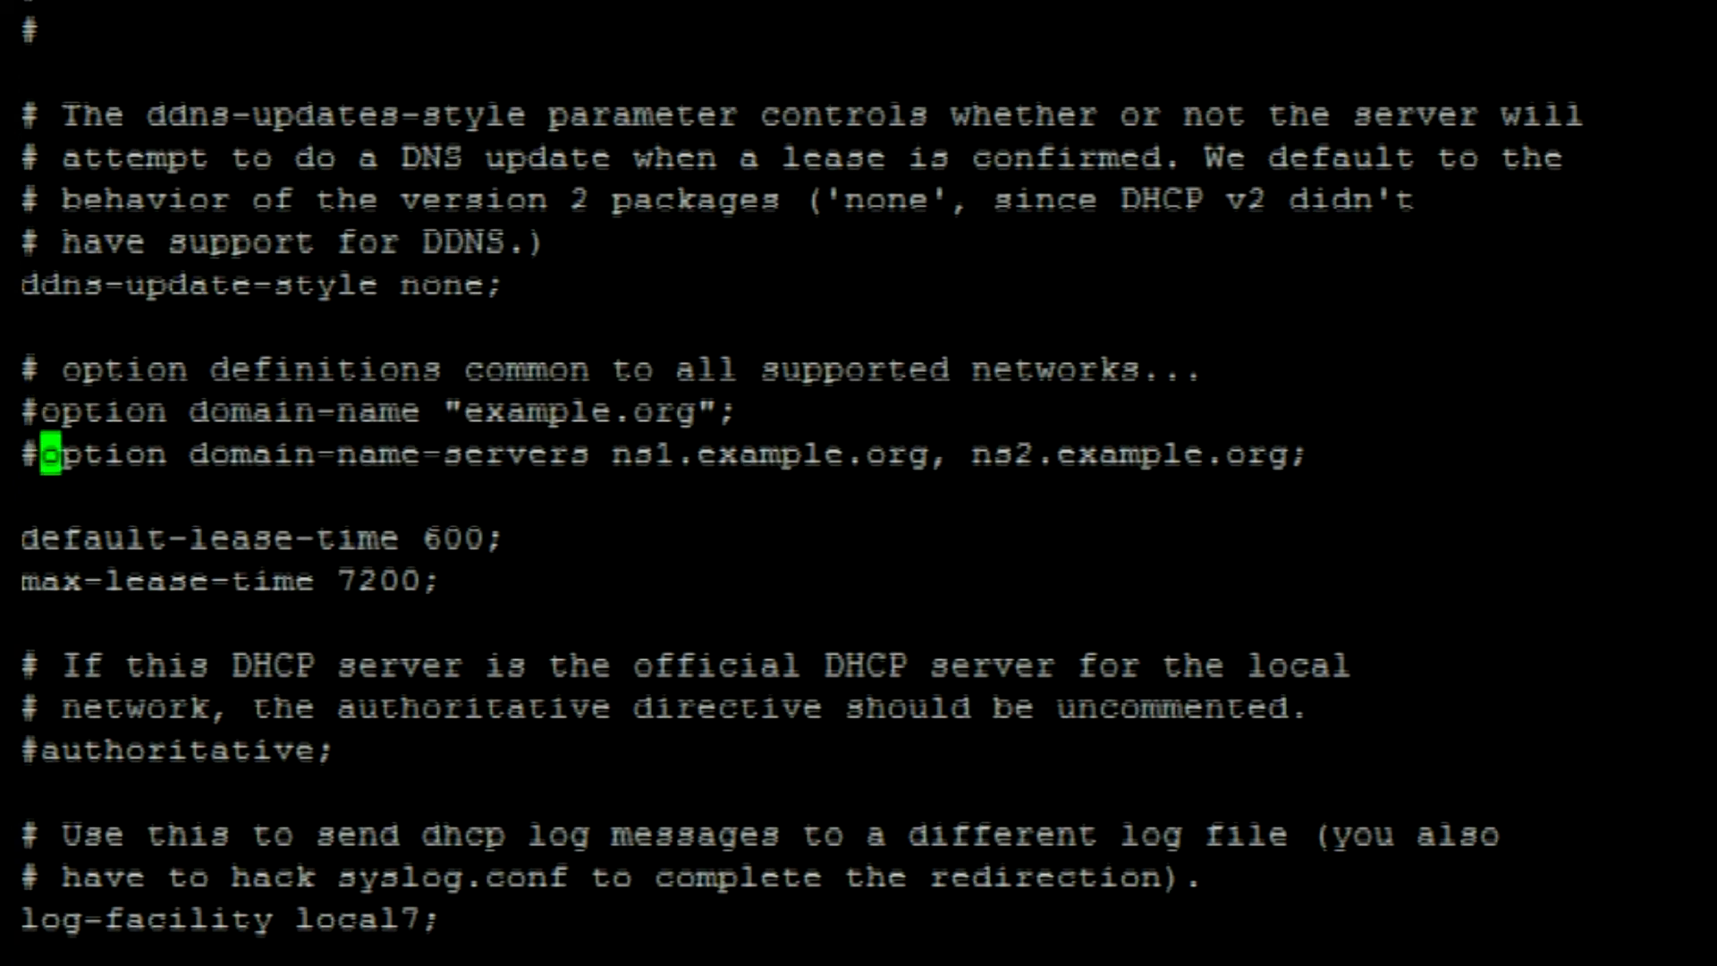
{"action": "key", "text": "Down"}
{"action": "key", "text": "Down"}
{"action": "key", "text": "Down"}
{"action": "key", "text": "Down"}
Paste the 192.168.42.0 subnet block at the end of dhcpd.conf and save it.
{"action": "key", "text": "alt+slash"}
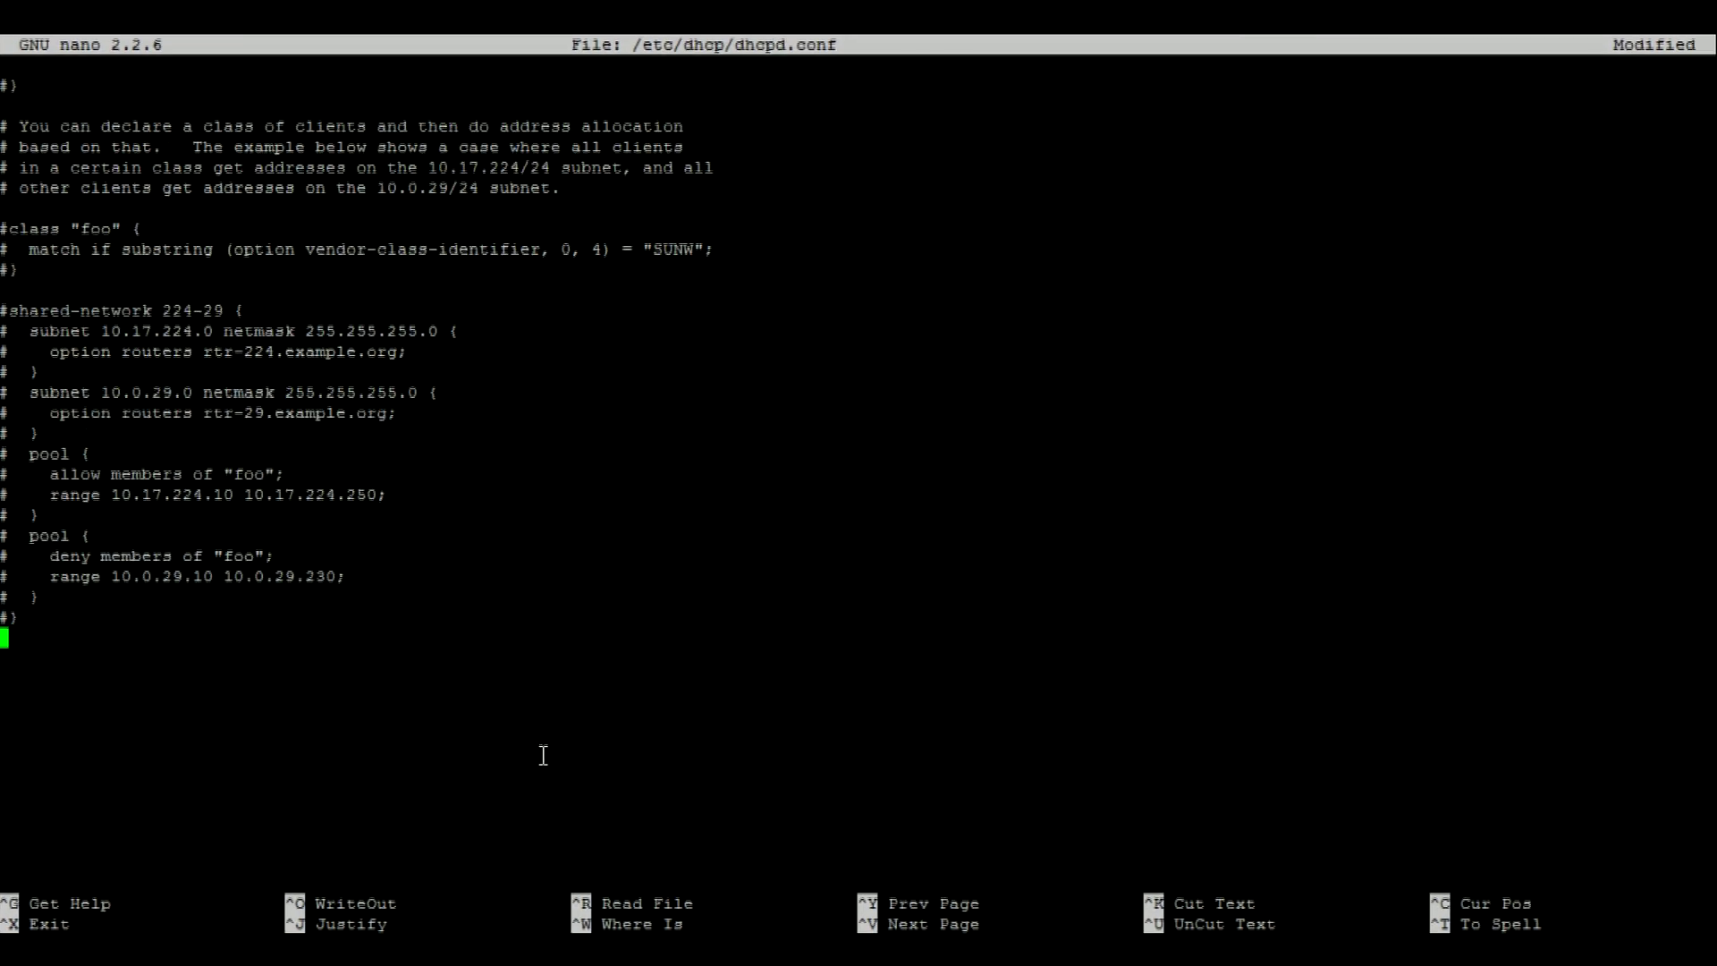
{"action": "right_click", "coordinate": [544, 755]}
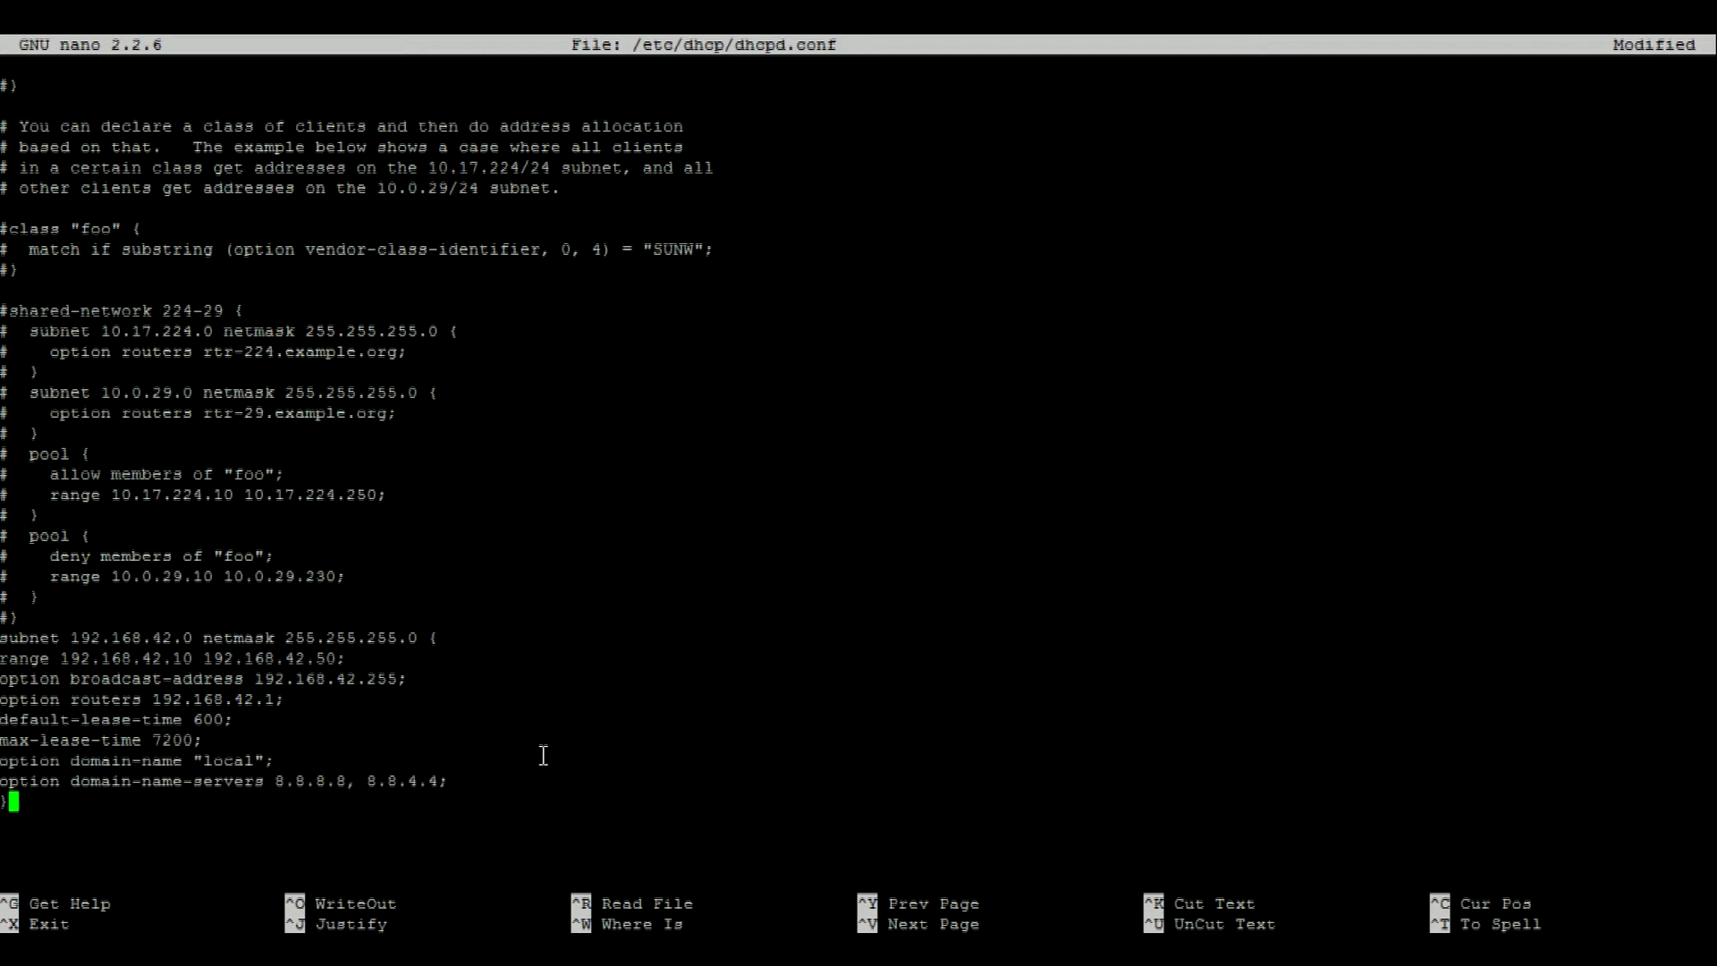
{"action": "key", "text": "ctrl+x"}
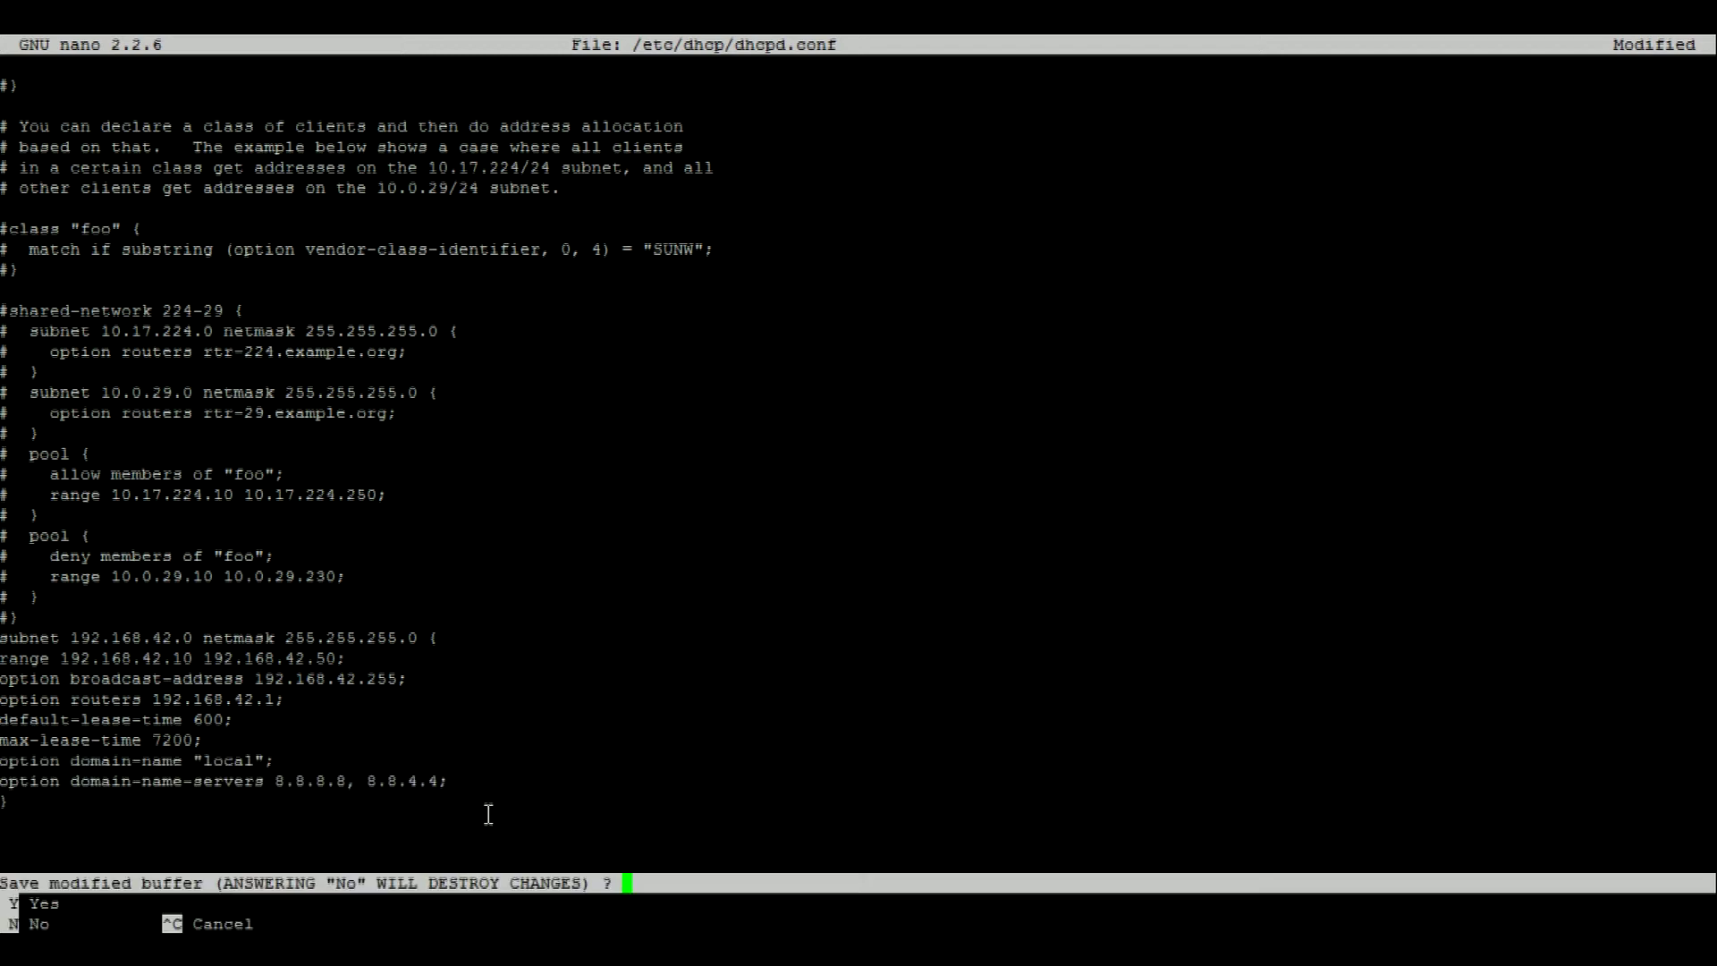
{"action": "key", "text": "y"}
{"action": "key", "text": "Return"}
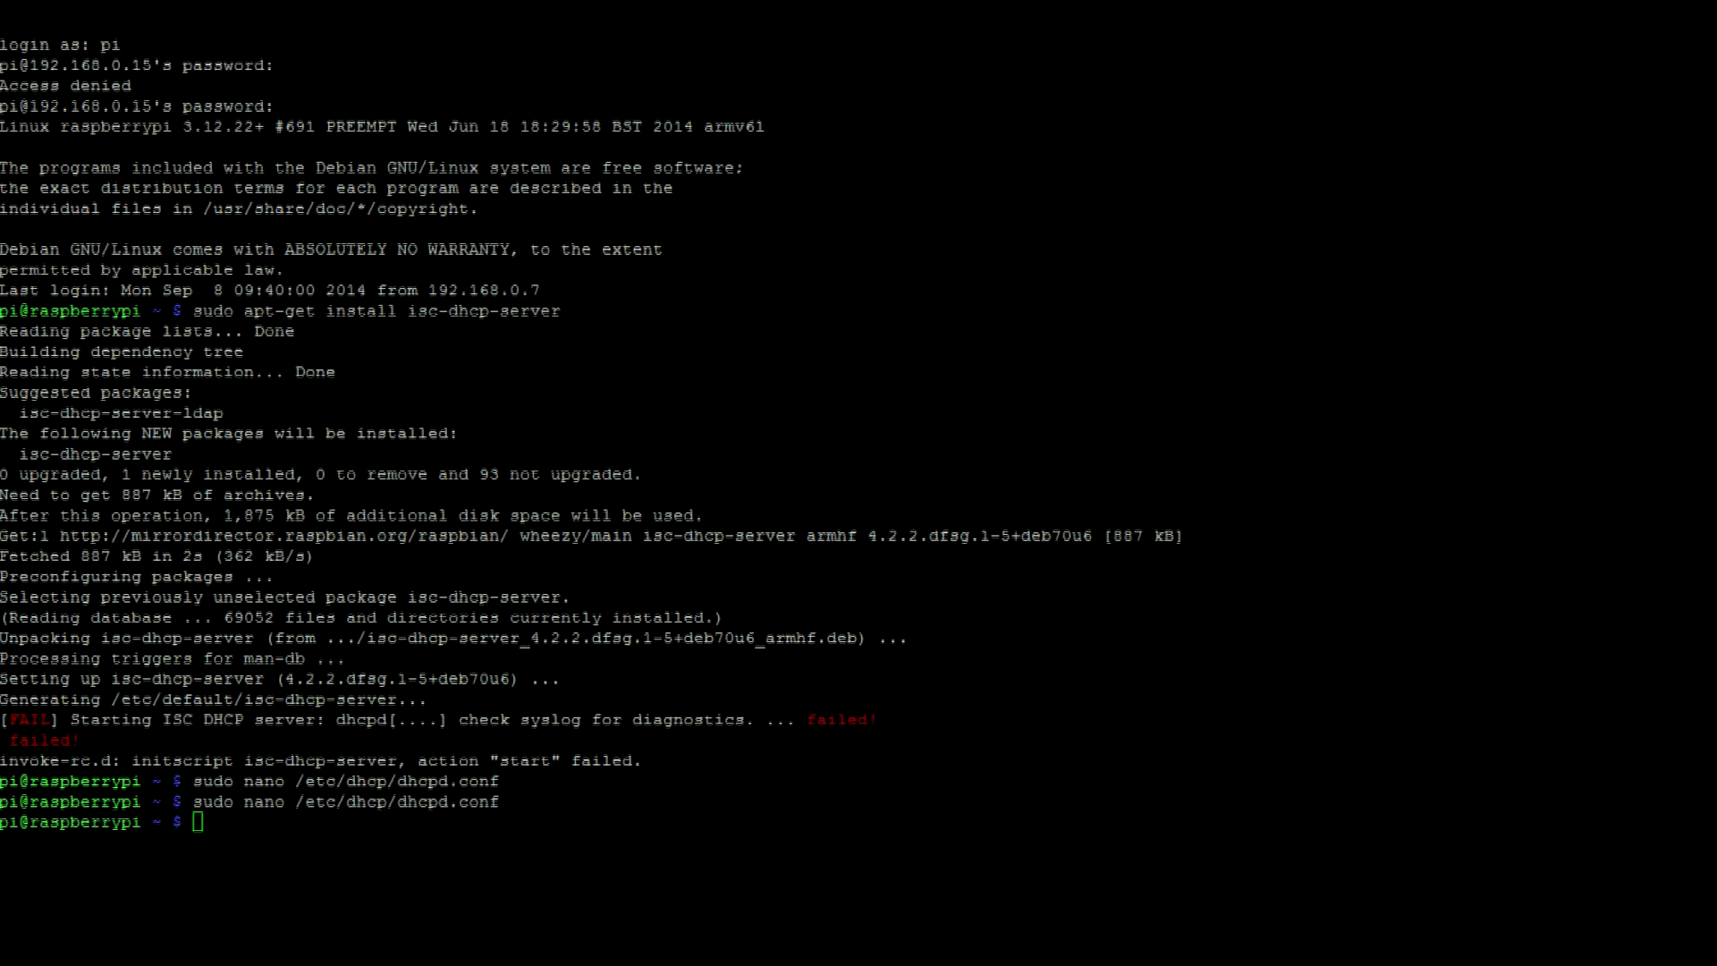
{"action": "type", "text": "sudo nano /etc/default/isc-dhcp-server"}
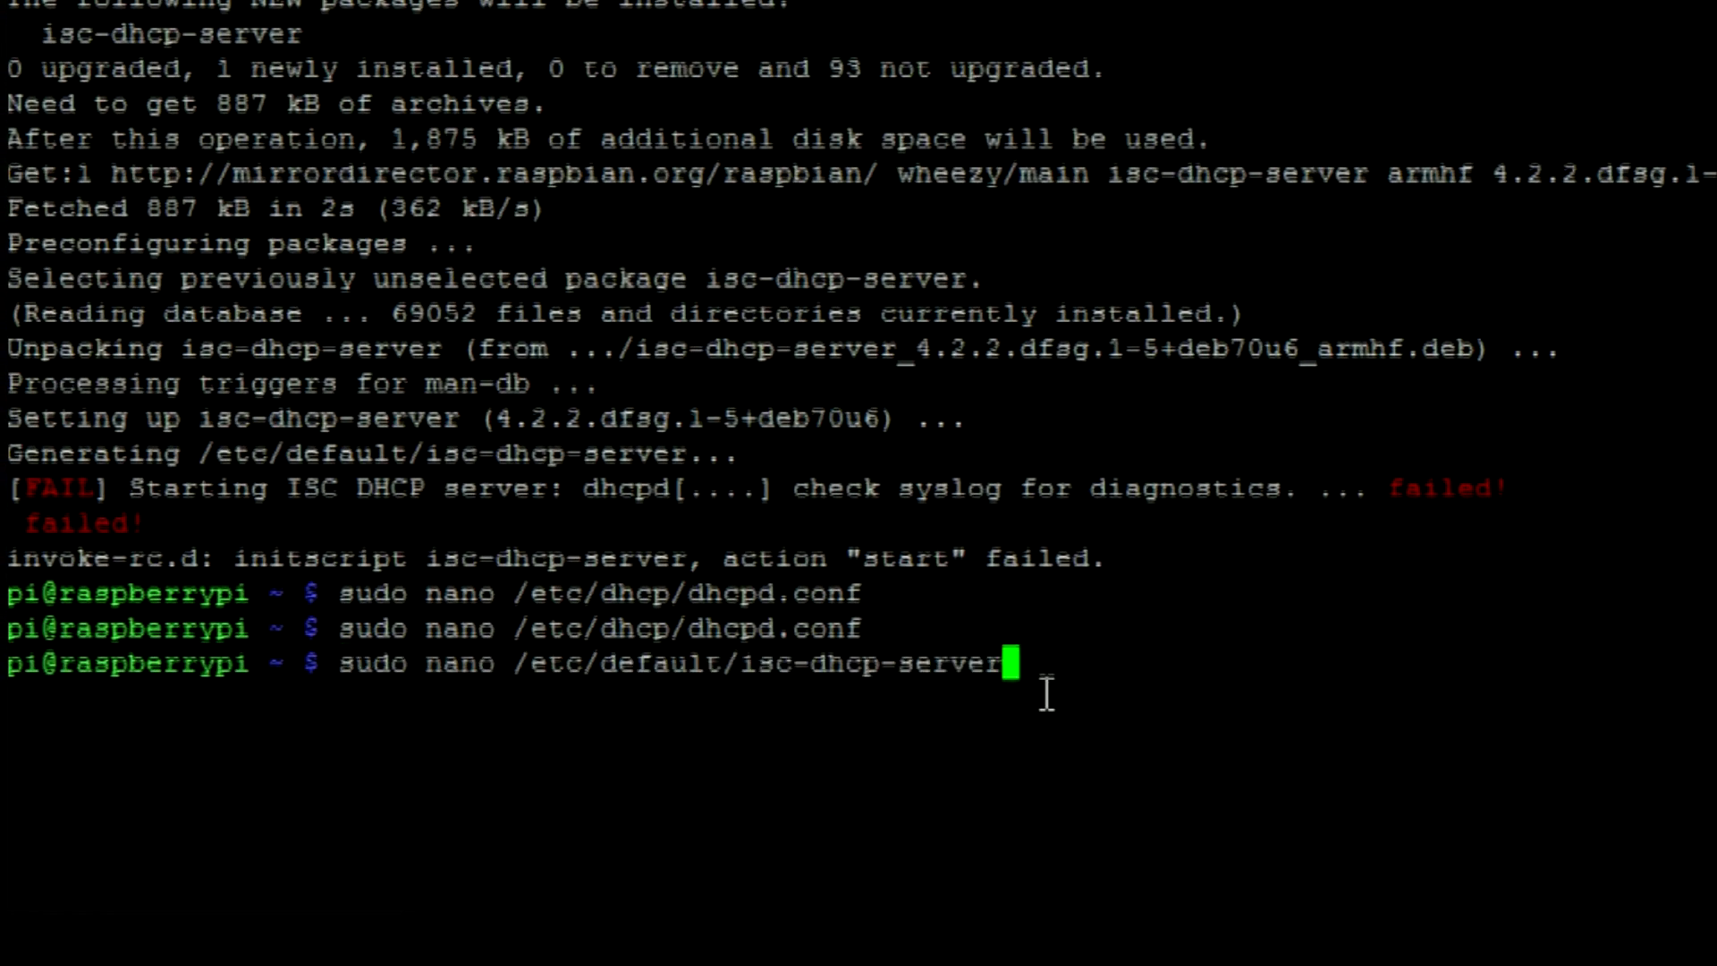
Set INTERFACES="wlan0" in /etc/default/isc-dhcp-server and confirm saving the change.
{"action": "key", "text": "Return"}
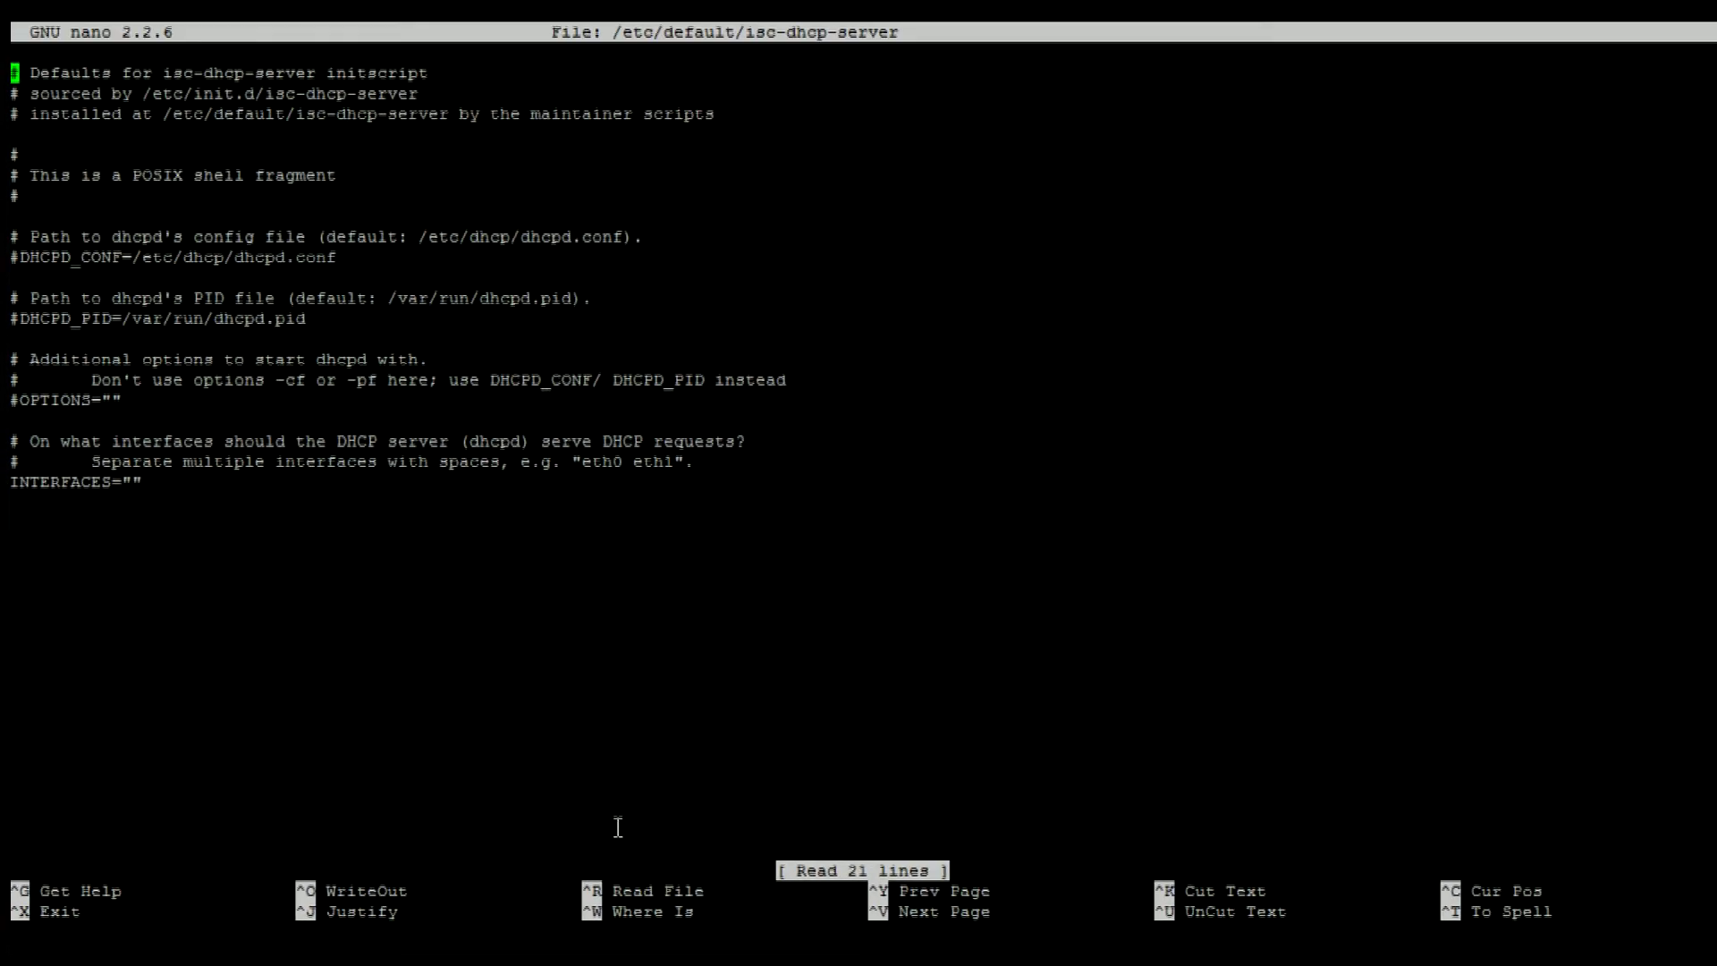
{"action": "key", "text": "Down"}
{"action": "key", "text": "Right"}
{"action": "key", "text": "Right"}
{"action": "key", "text": "Right"}
{"action": "key", "text": "Right"}
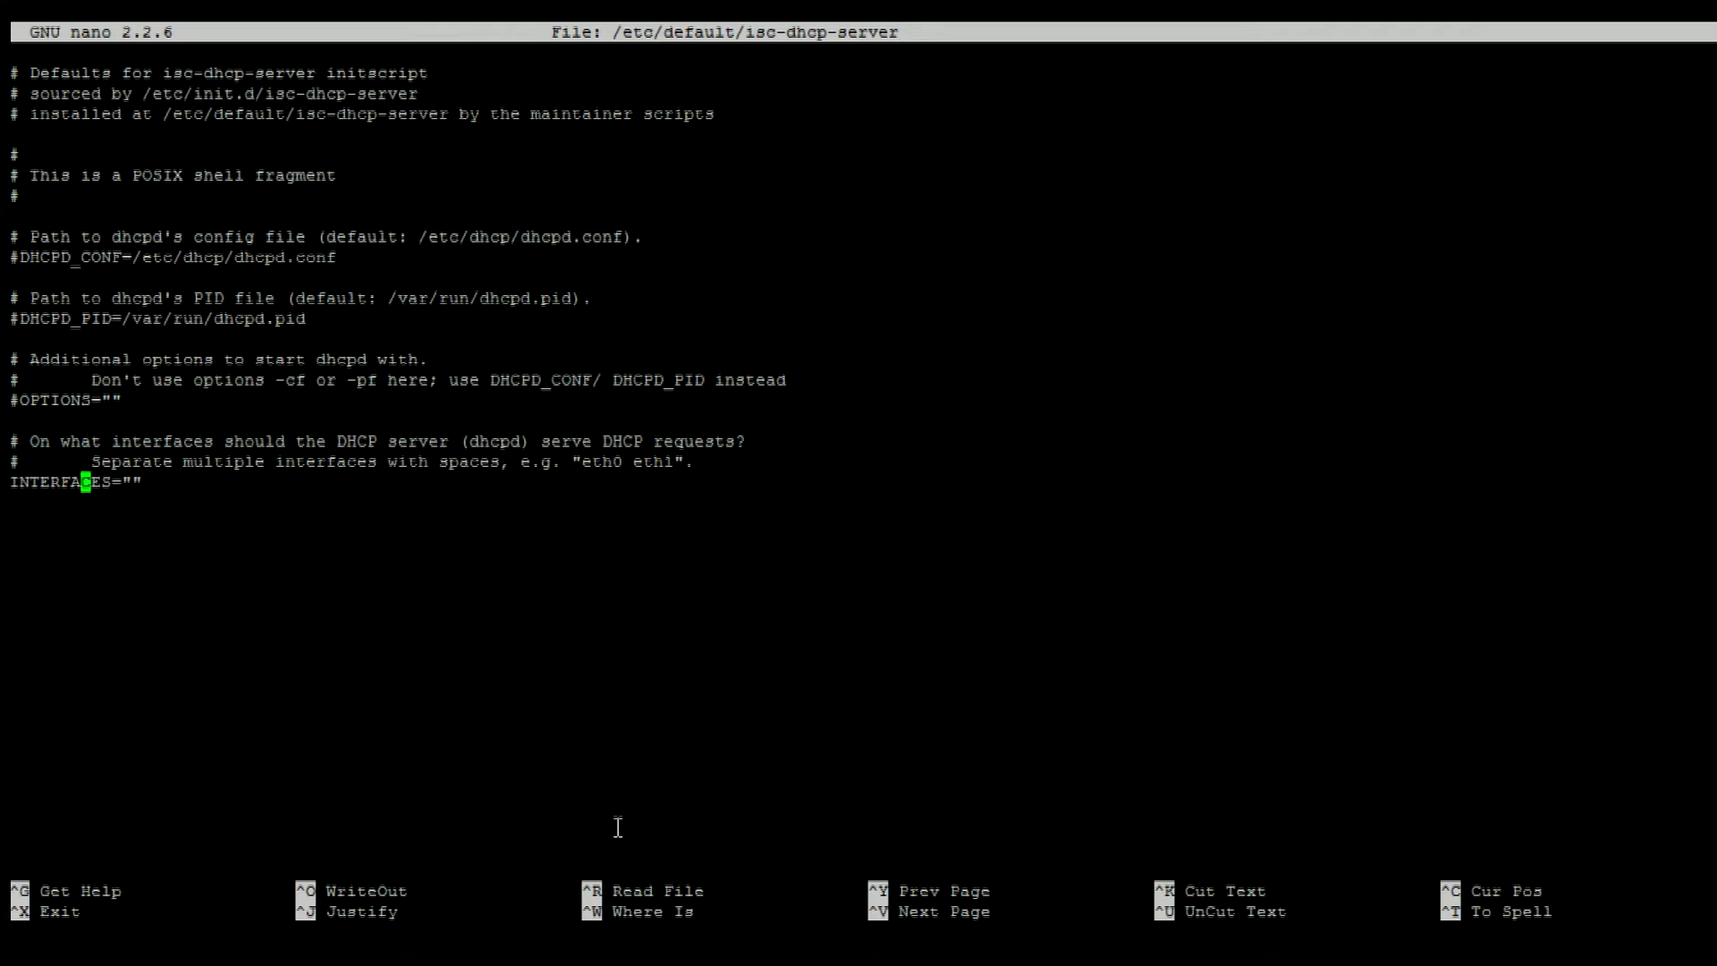
{"action": "key", "text": "Right"}
{"action": "key", "text": "Right"}
{"action": "key", "text": "Right"}
{"action": "key", "text": "Right"}
{"action": "key", "text": "Right"}
{"action": "type", "text": "w"}
{"action": "type", "text": "lan0"}
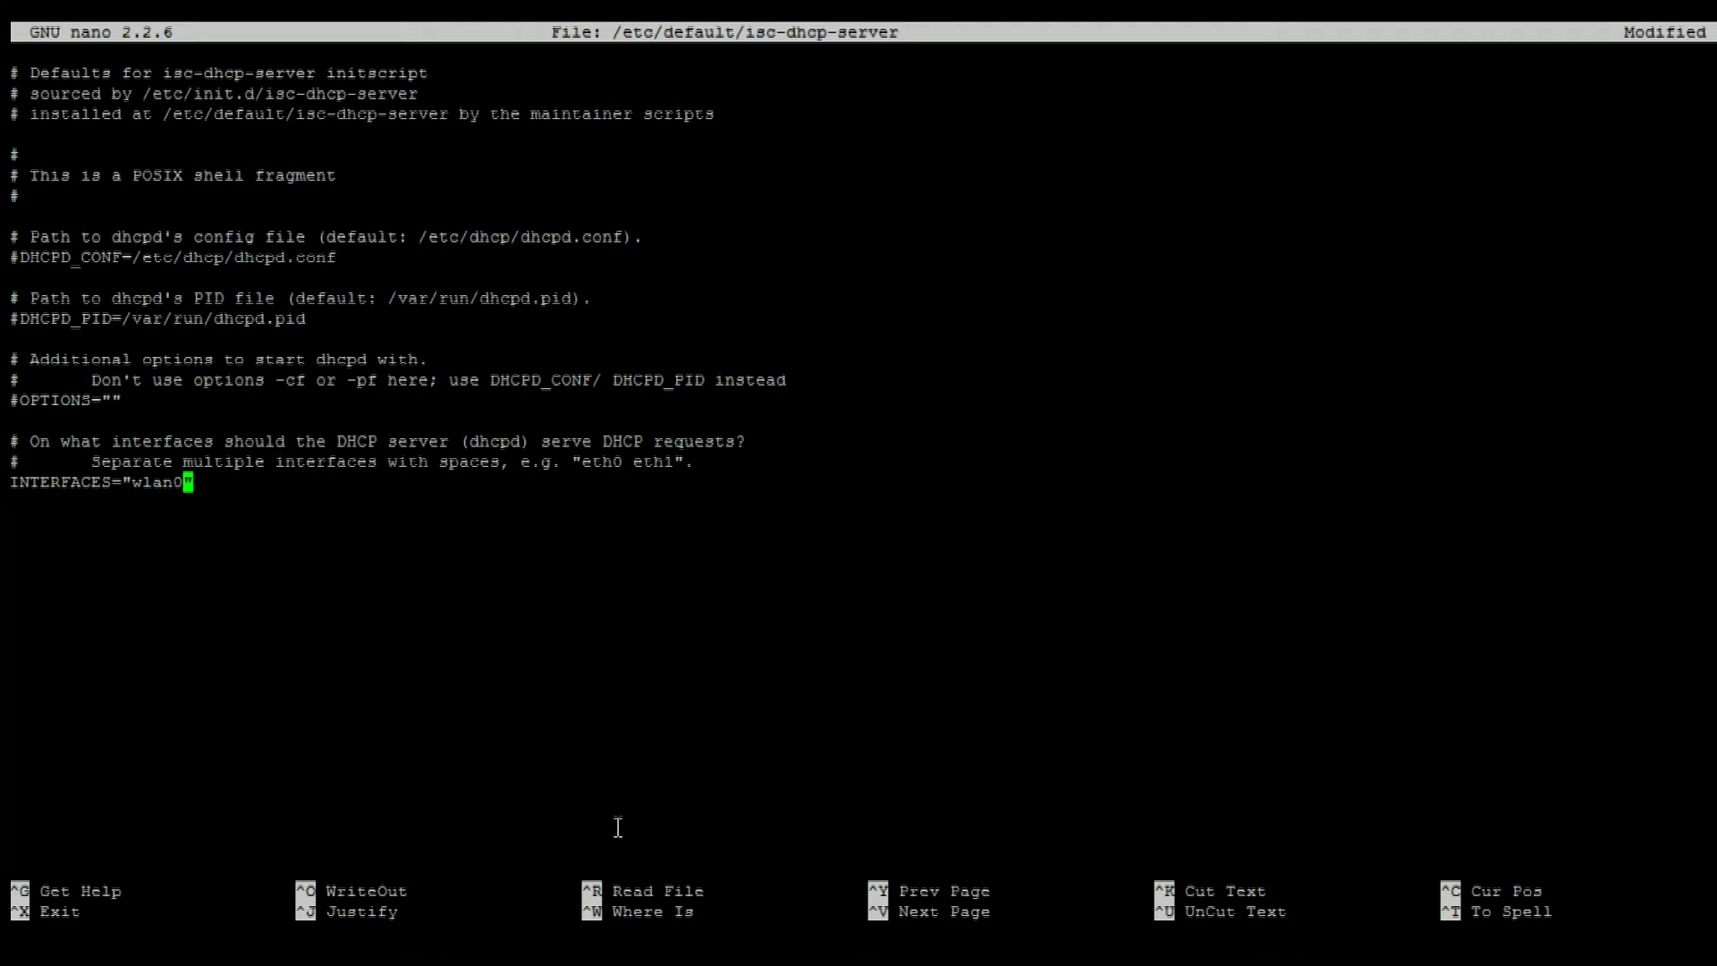
{"action": "key", "text": "ctrl+x"}
{"action": "key", "text": "y"}
Exit nano, install hostapd, and create /etc/hostapd/hostapd.conf with the MyPi wlan0 settings.
{"action": "key", "text": "Return"}
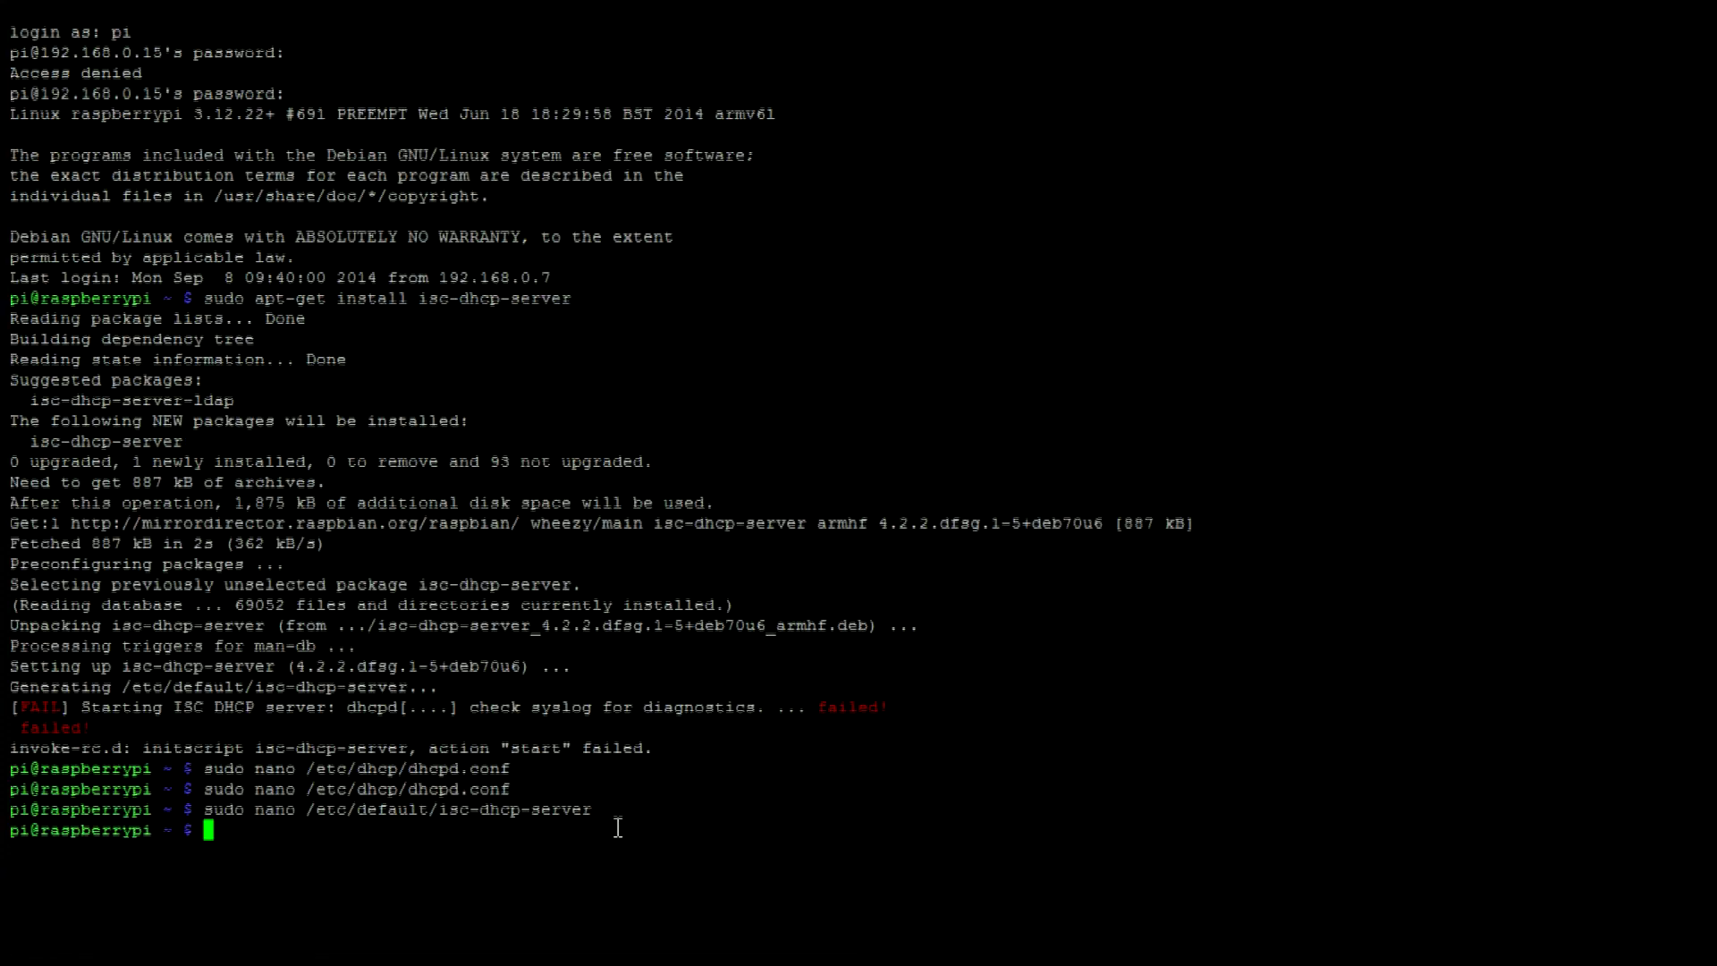
{"action": "key", "text": "ctrl+l"}
{"action": "type", "text": "sudo apt-get install hostapd"}
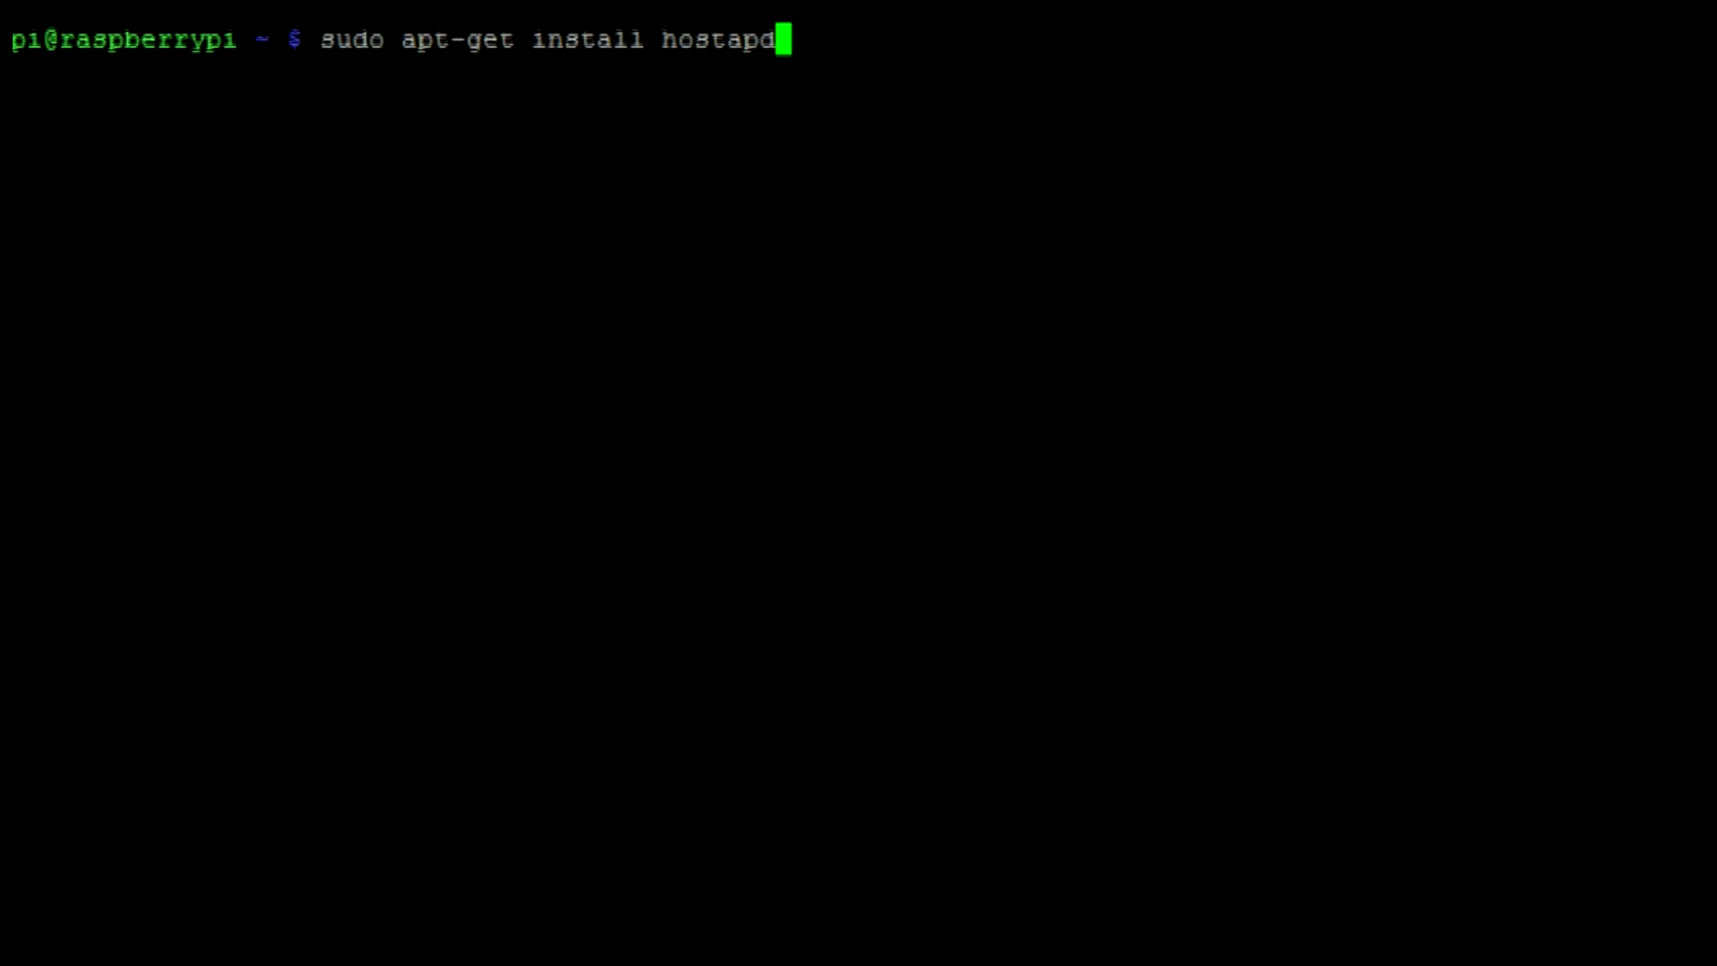
{"action": "key", "text": "Return"}
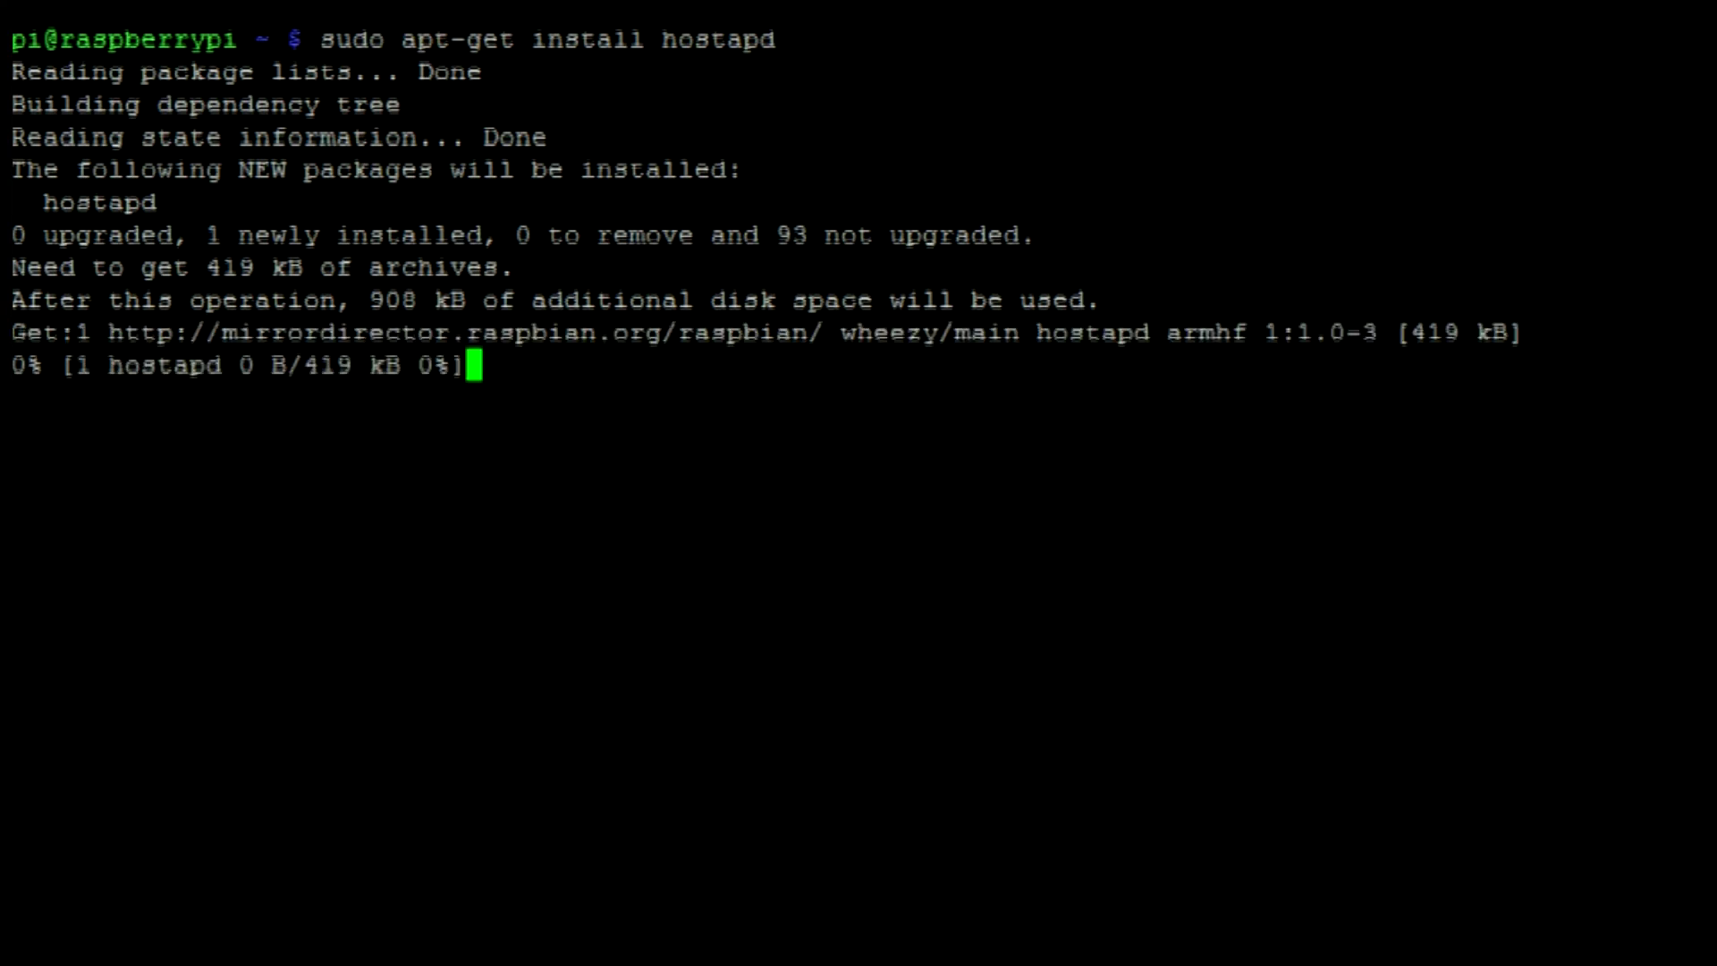
{"action": "type", "text": "sudo nano /etc/hostapd/hostapd.conf"}
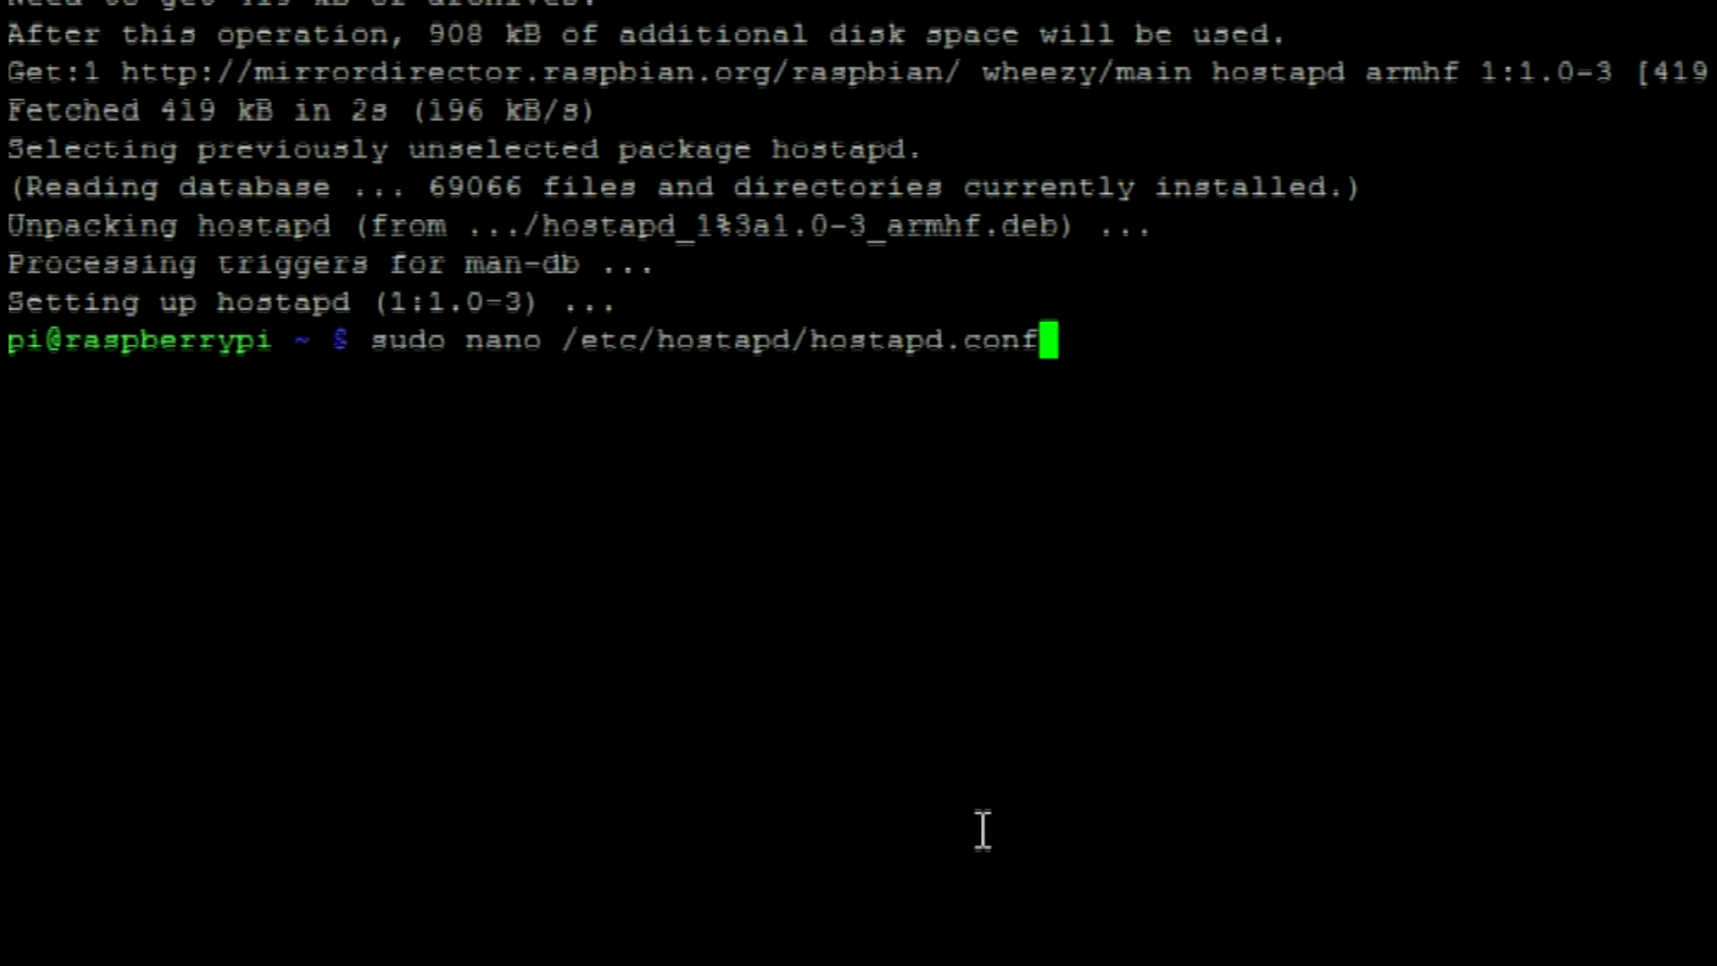
{"action": "key", "text": "Return"}
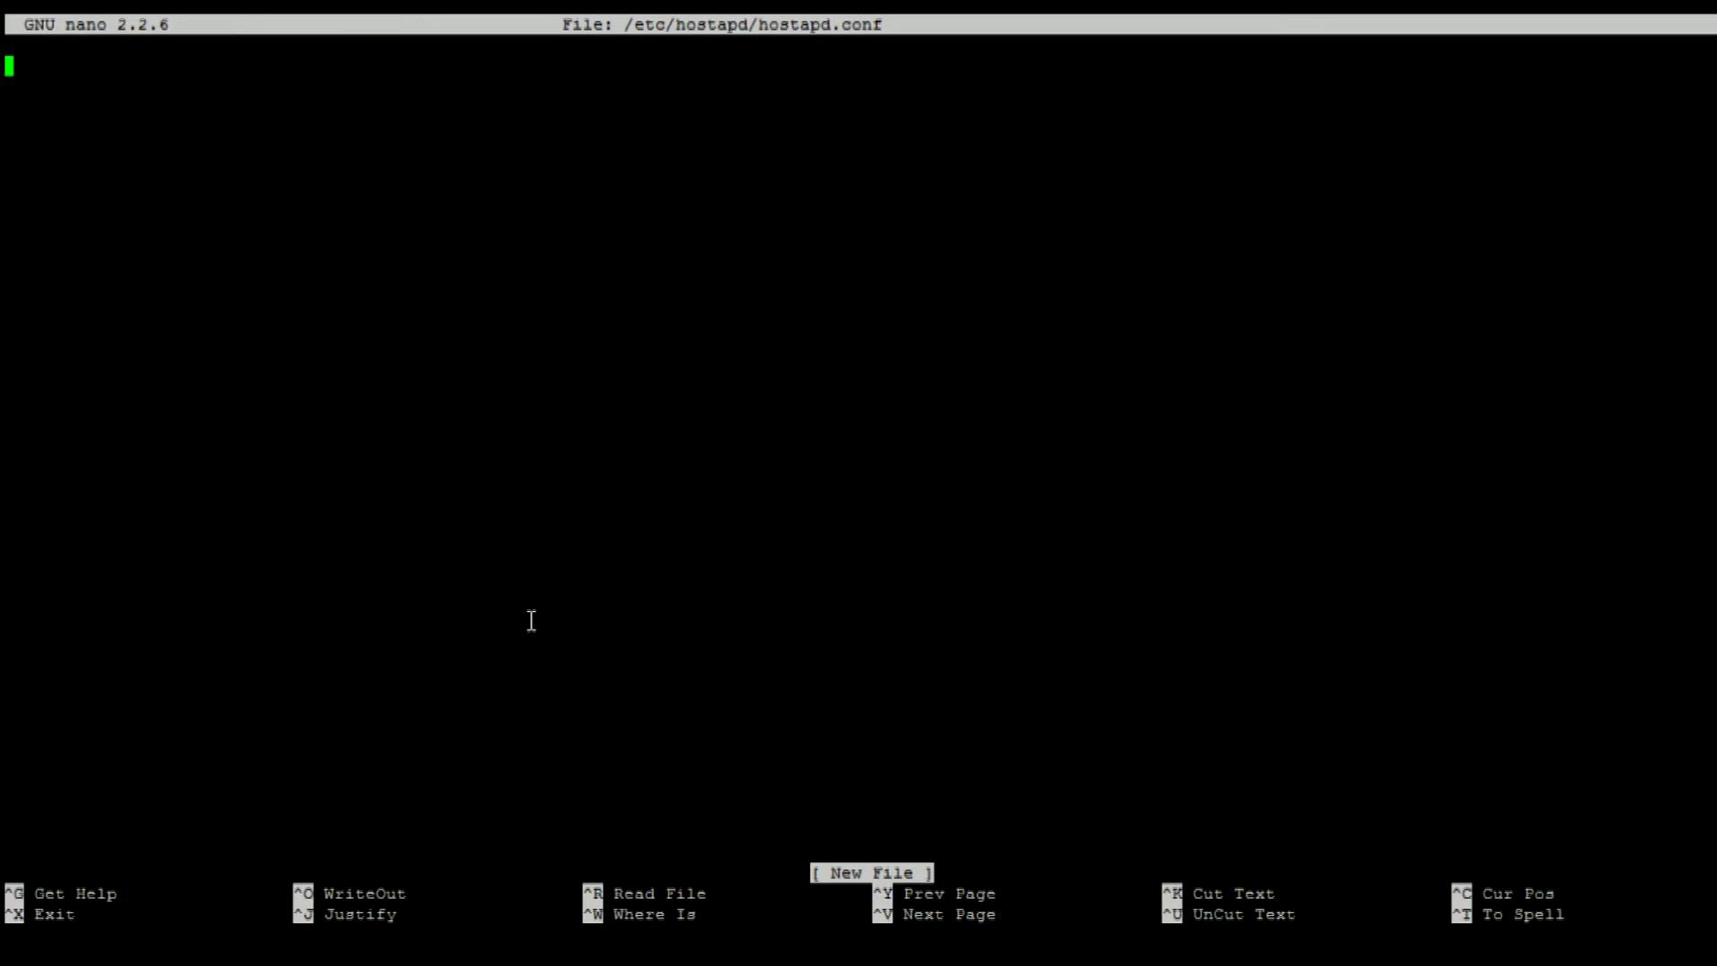
{"action": "type", "text": "interface=wlan0 driver=nl80211 #driver=rtl871xdrv ssid=MyPi hw_mode=g channel=6 macaddr_acl=0 auth_algs=1 ignore_broadcast_ssid=0 wpa=2 wpa_passphrase=raspberry wpa_key_mgmt=WPA-PSK wpa_pairwise=TKIP rsn_pairwise=CCMP"}
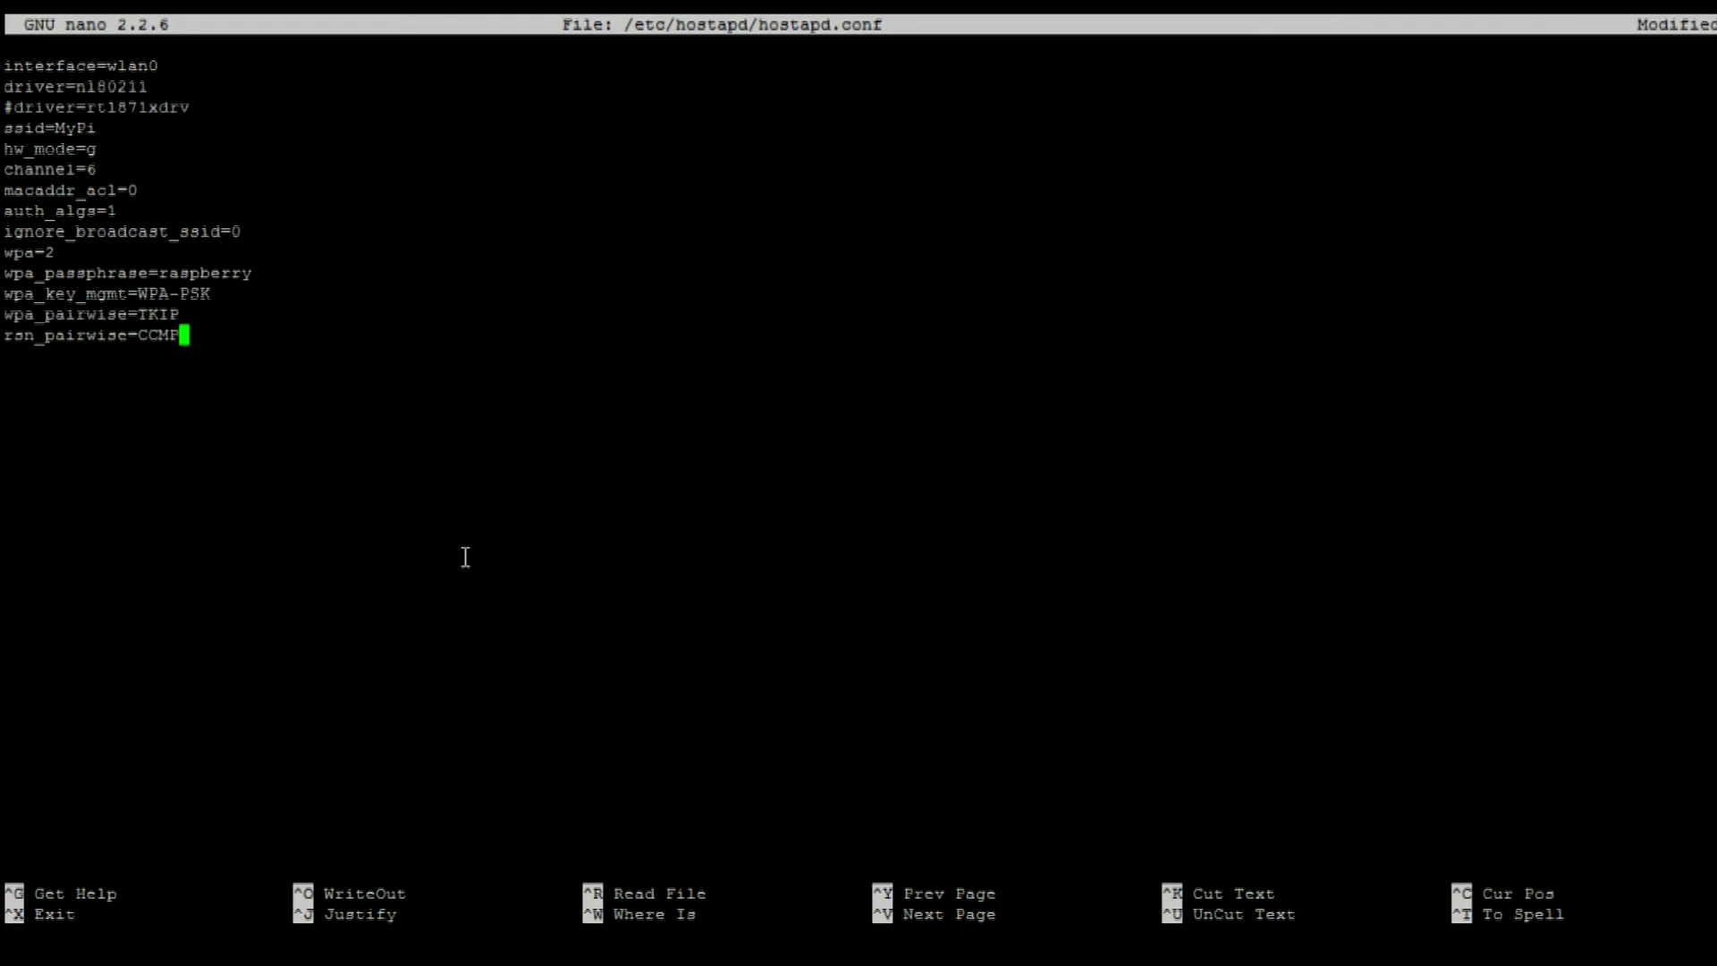
Save the hostapd.conf access-point configuration and exit nano.
{"action": "key", "text": "ctrl+x"}
{"action": "key", "text": "y"}
{"action": "key", "text": "Return"}
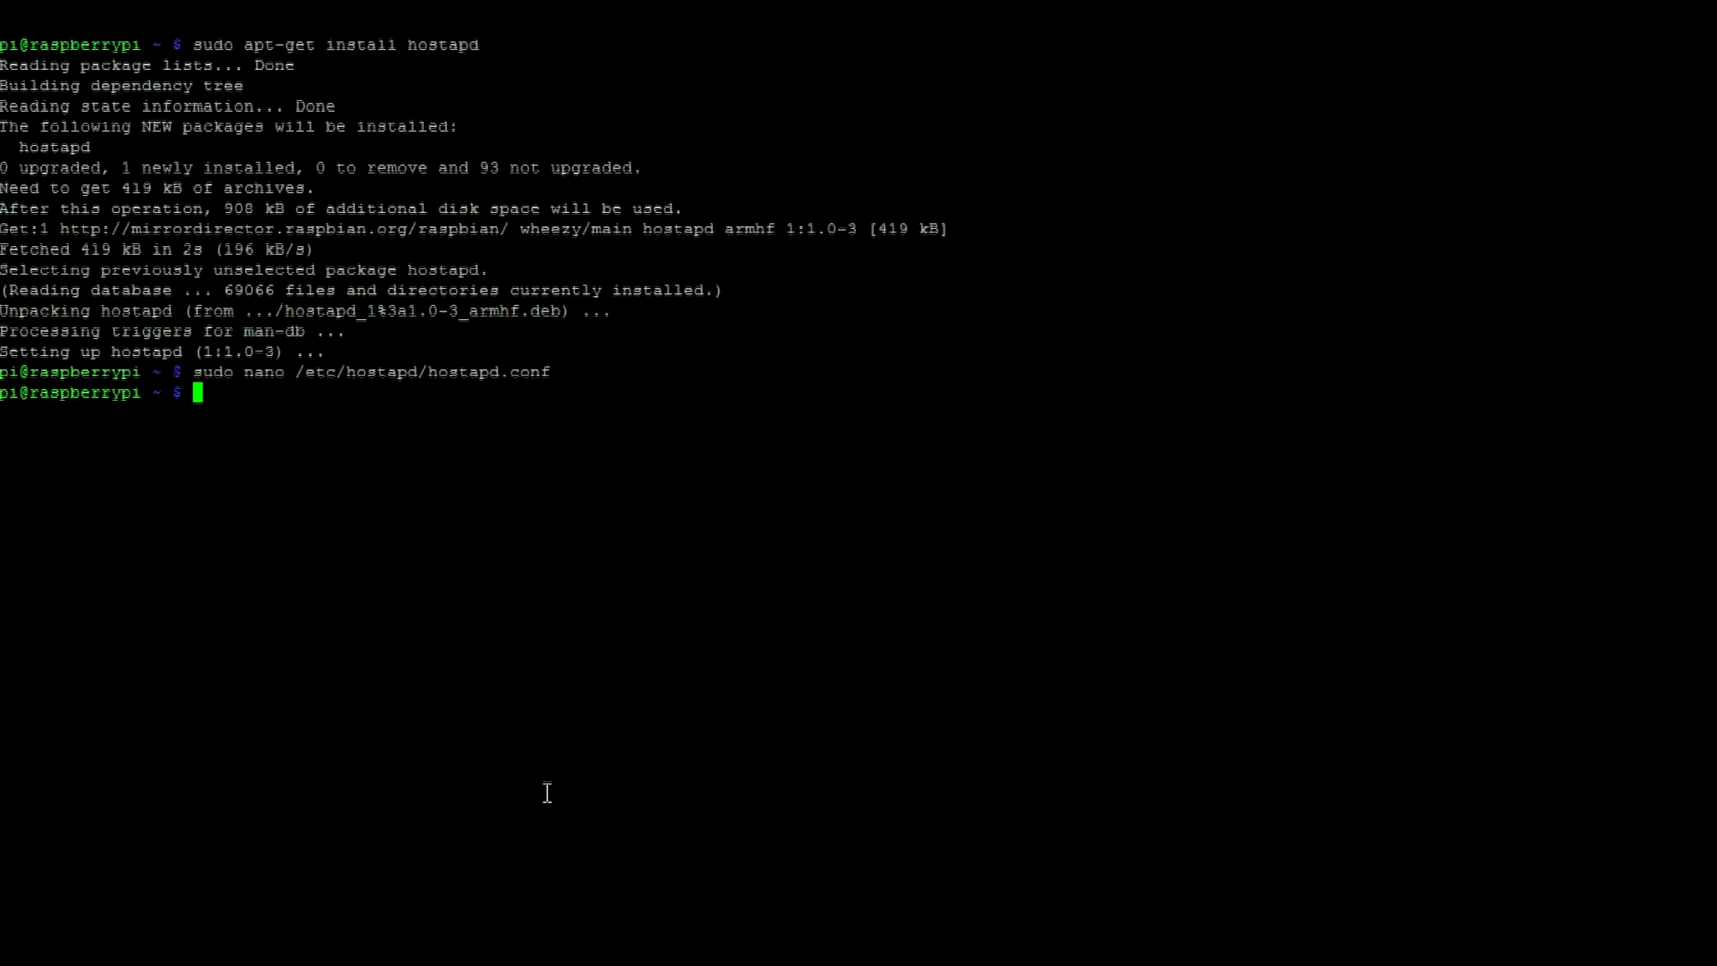
{"action": "type", "text": "sudo nano /etc/default/hostapd"}
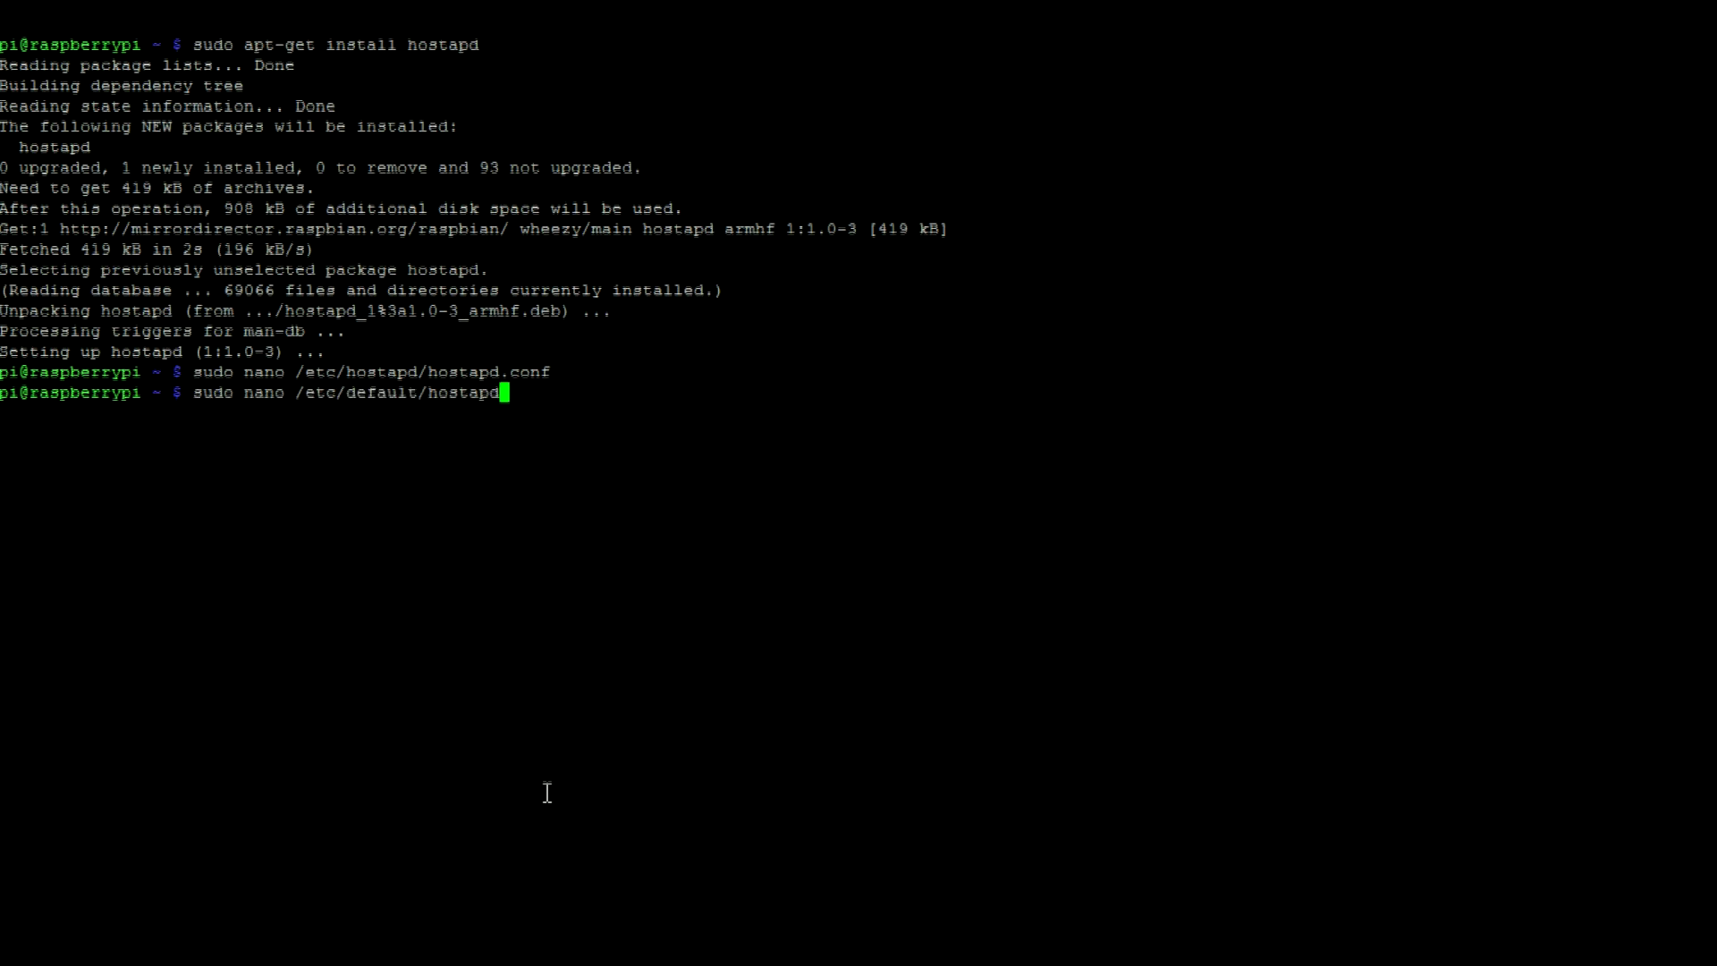
In /etc/default/hostapd, uncomment DAEMON_CONF, set it to "/etc/hostapd/hostapd.conf", and save.
{"action": "key", "text": "Return"}
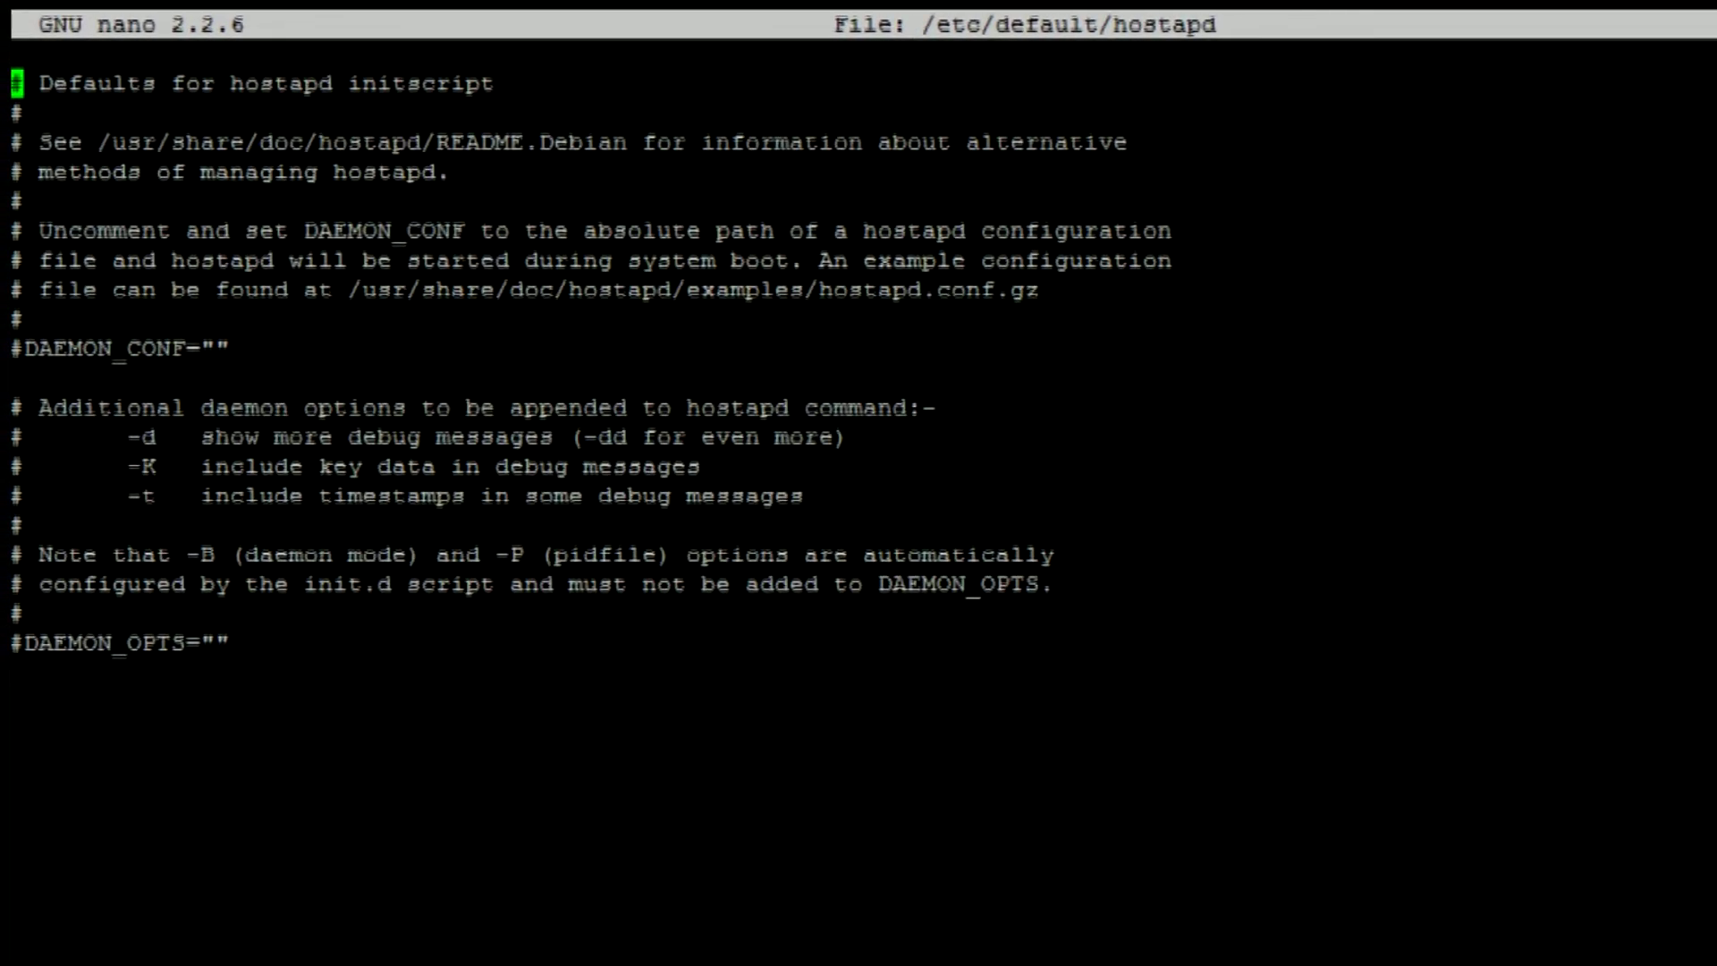
{"action": "key", "text": "Down"}
{"action": "key", "text": "Down"}
{"action": "key", "text": "Down"}
{"action": "key", "text": "Right"}
{"action": "key", "text": "Delete"}
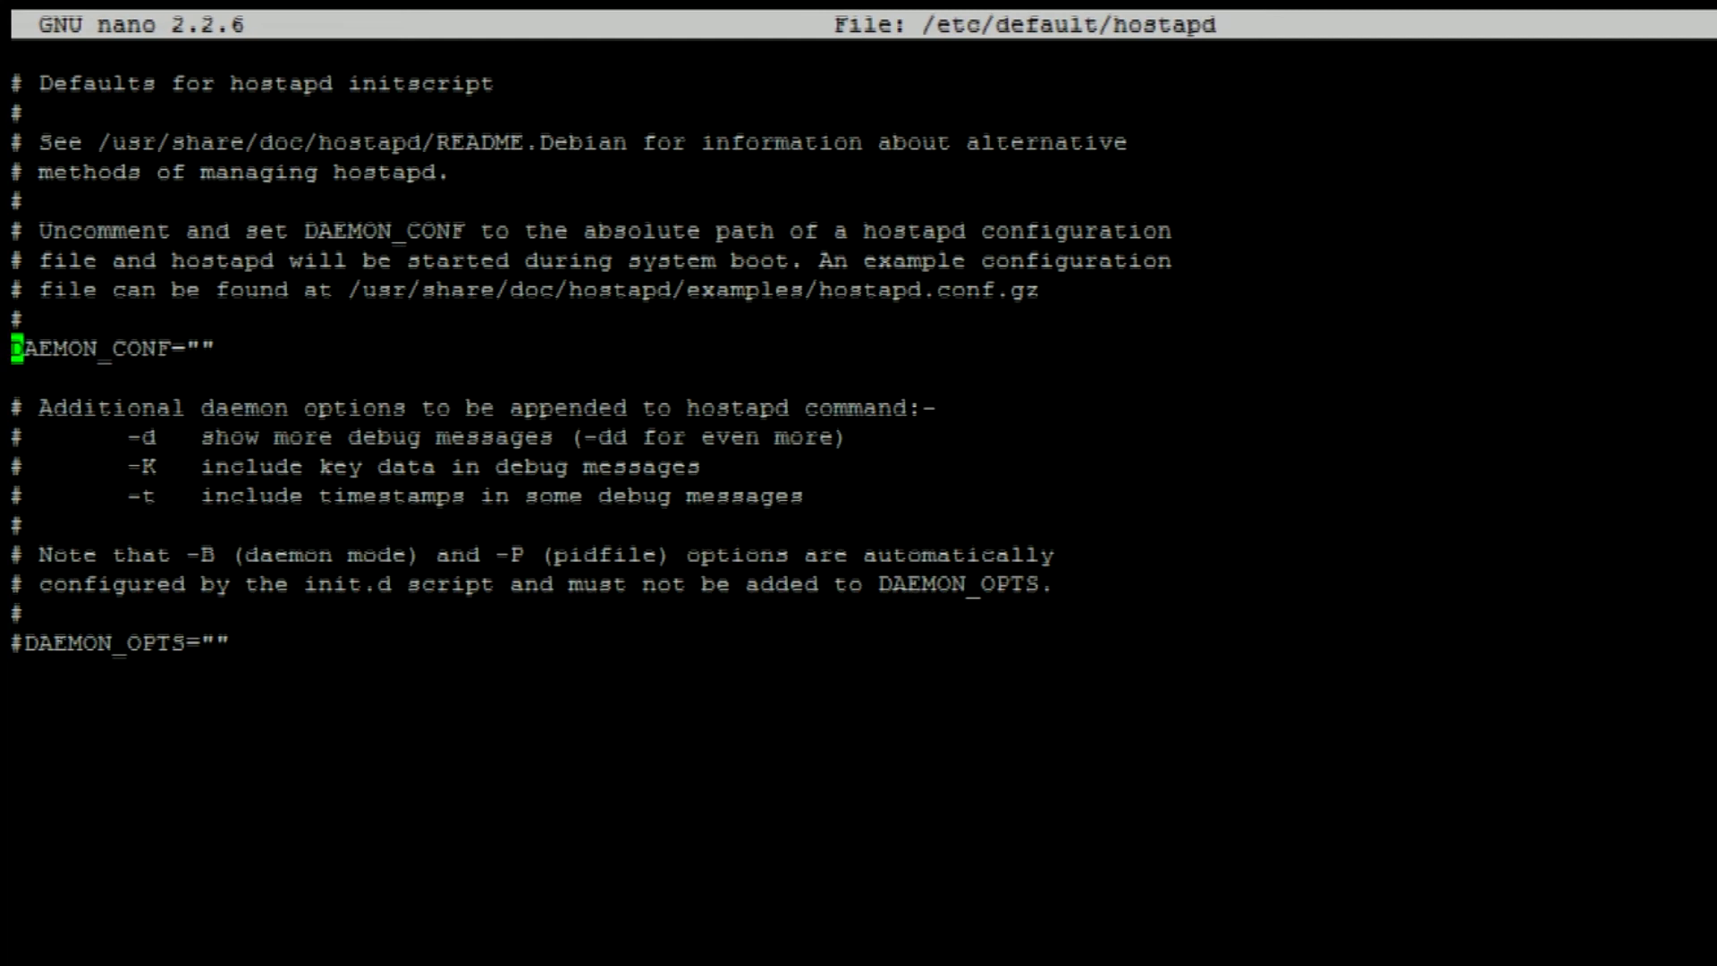
{"action": "key", "text": "End"}
{"action": "key", "text": "BackSpace"}
{"action": "key", "text": "BackSpace"}
{"action": "type", "text": "\"/etc/hostapd/hostapd.conf\""}
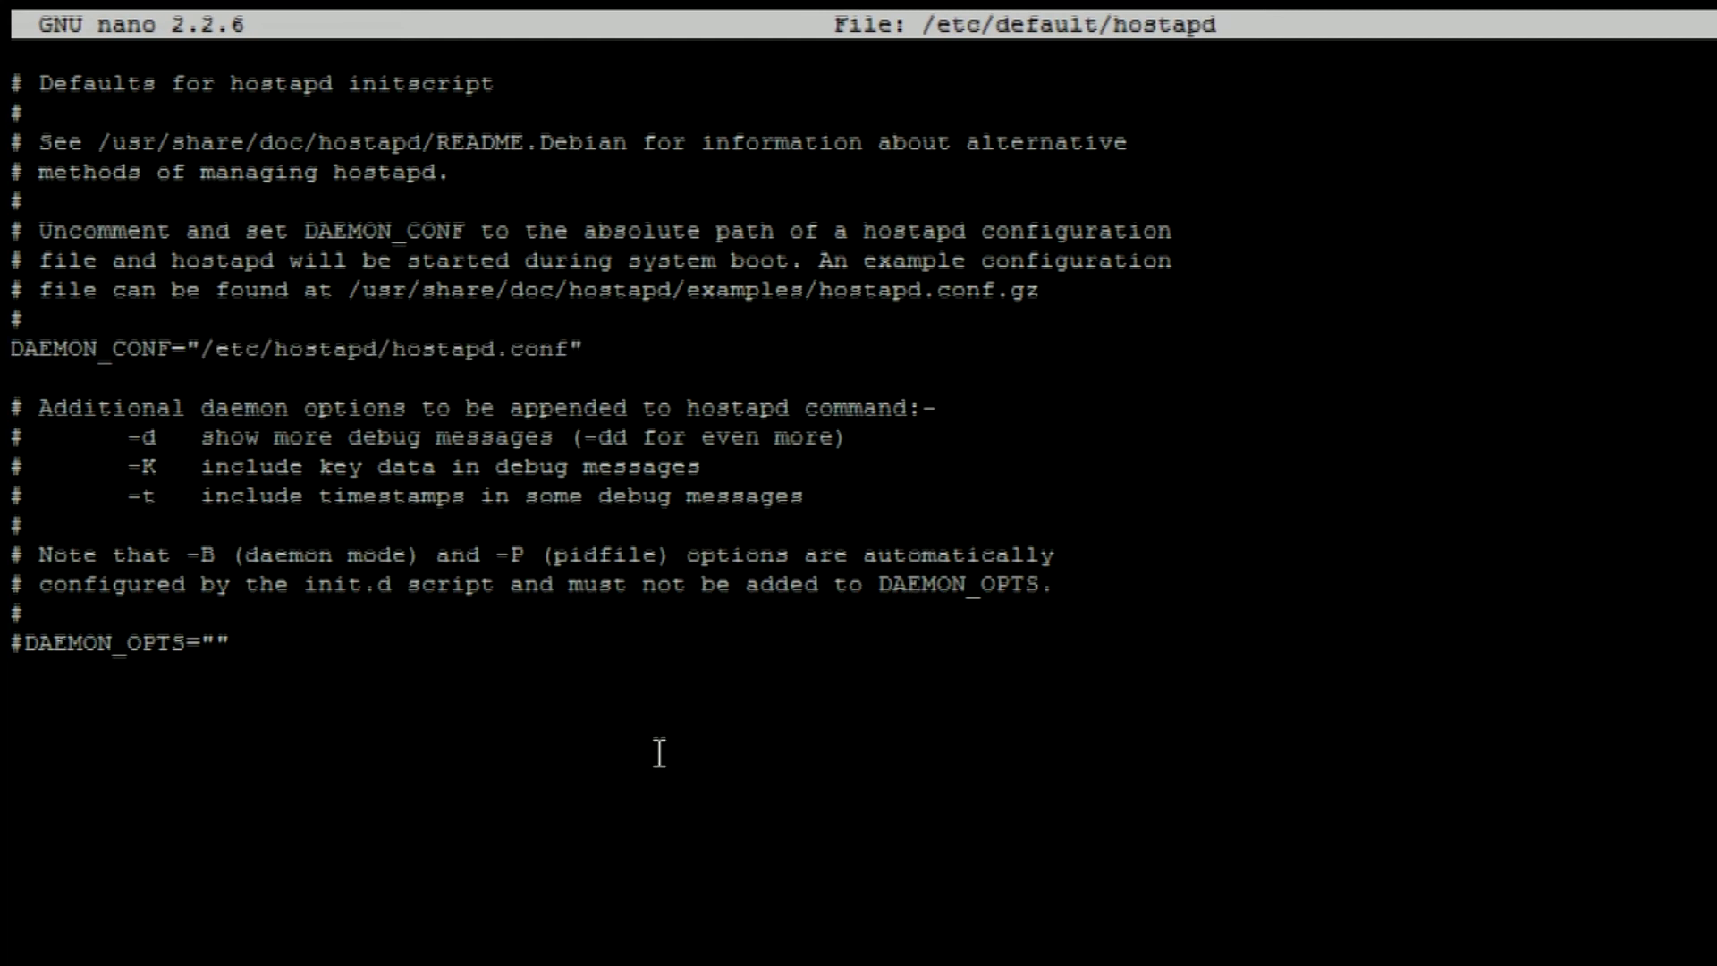
{"action": "type", "text": "y"}
{"action": "key", "text": "Return"}
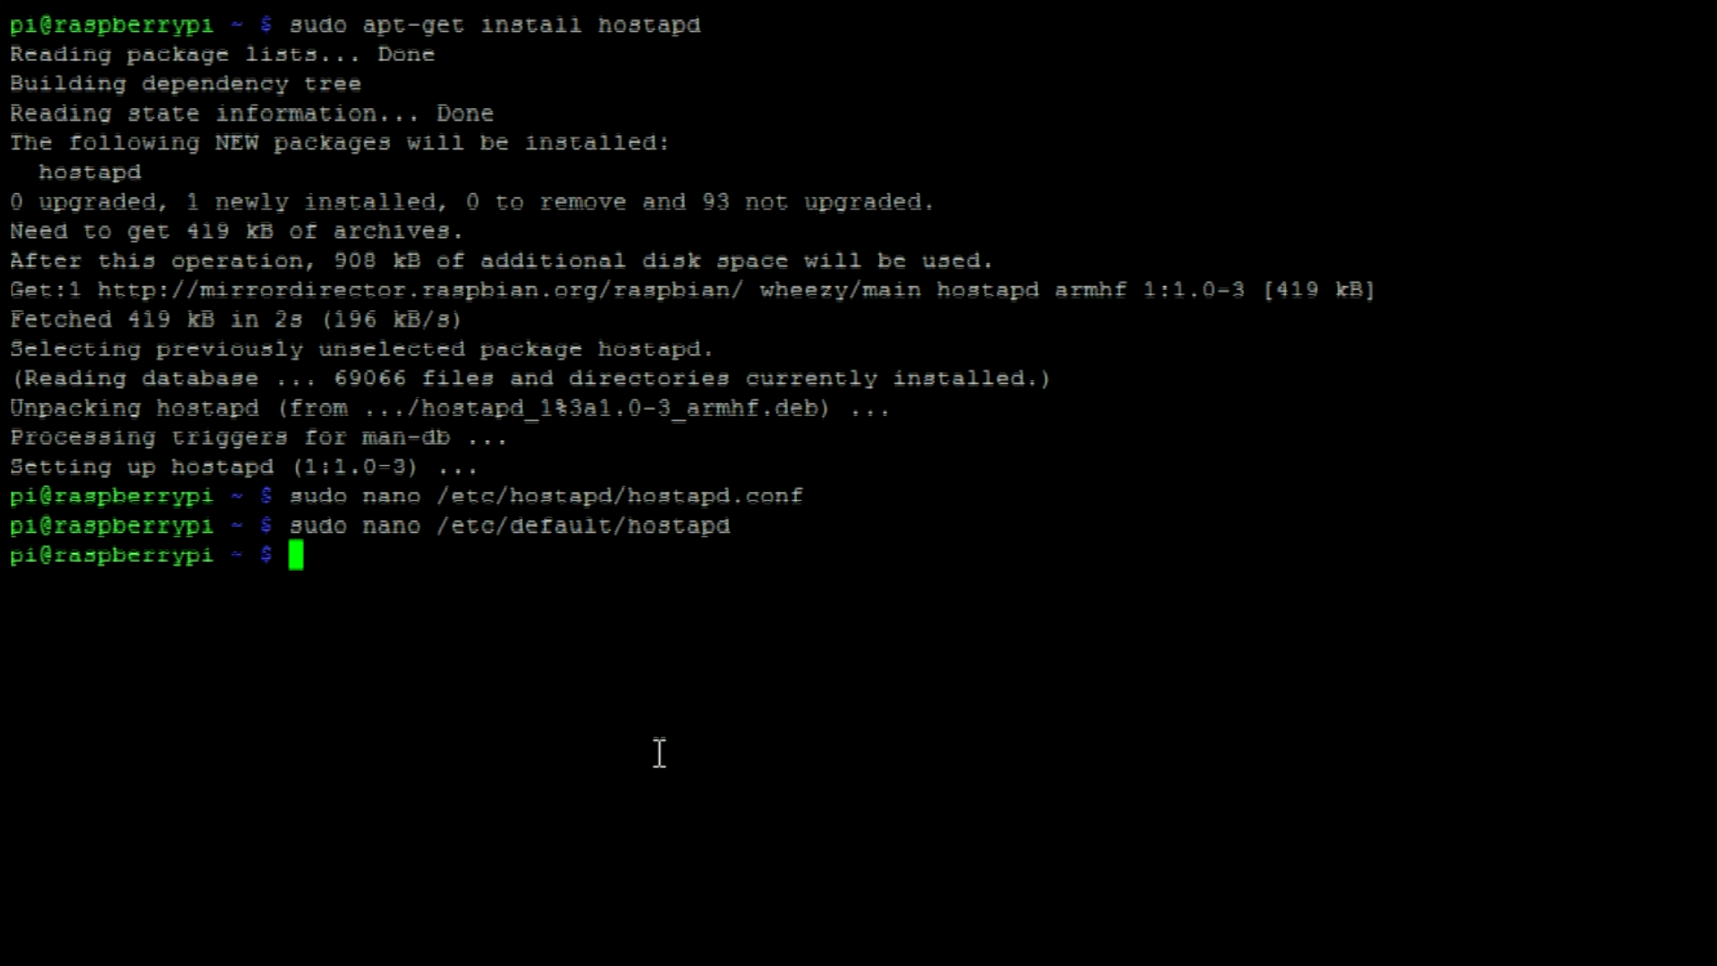